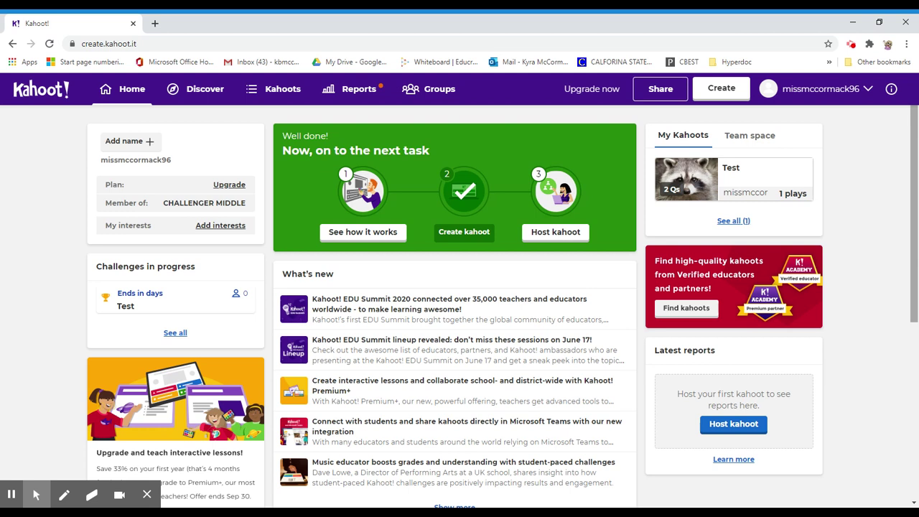
Create a new blank kahoot without using a template
click(730, 100)
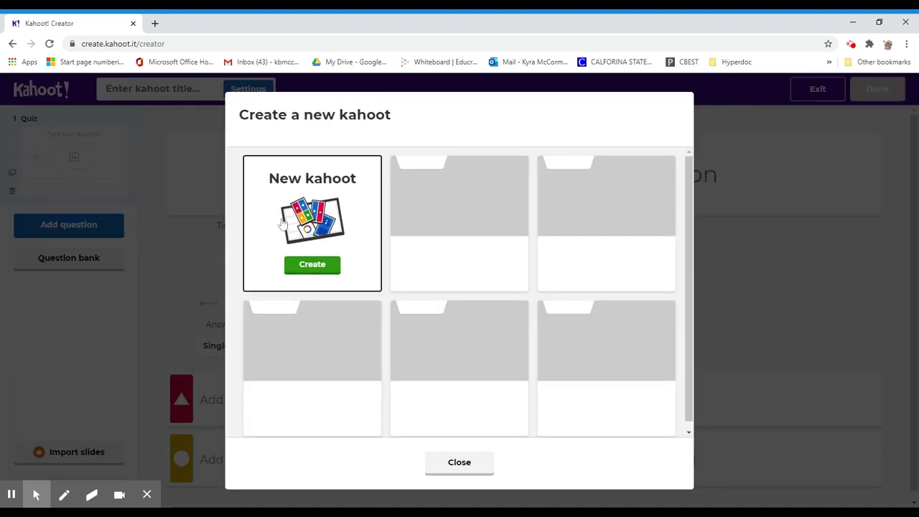
click(312, 266)
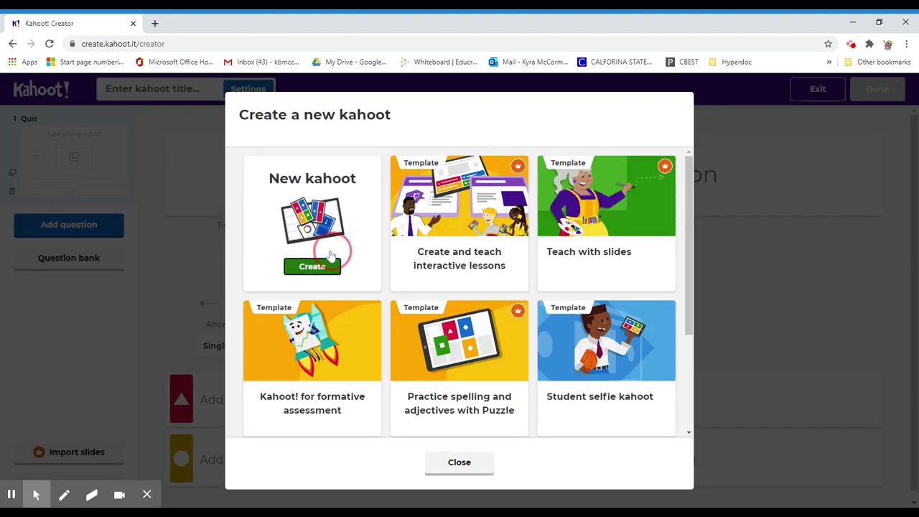
click(323, 262)
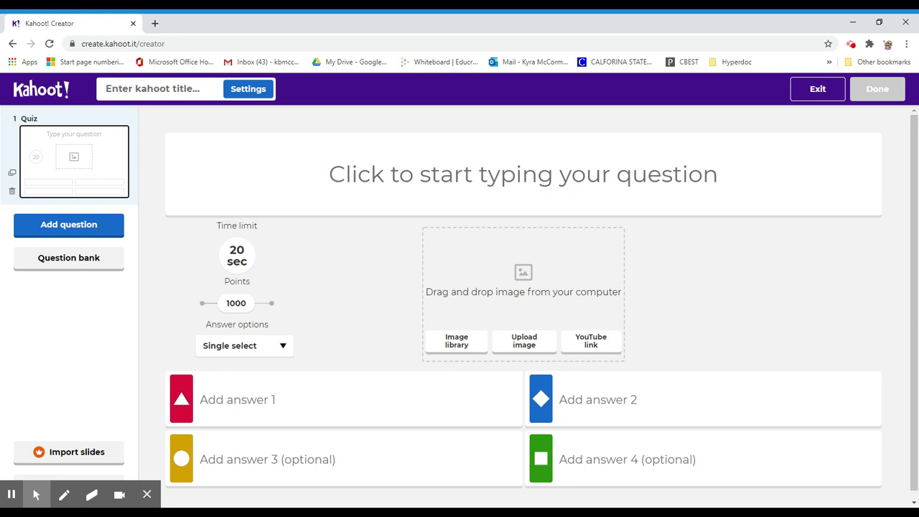
Open the kahoot's summary settings and enter the title "Pregnancy"
click(175, 92)
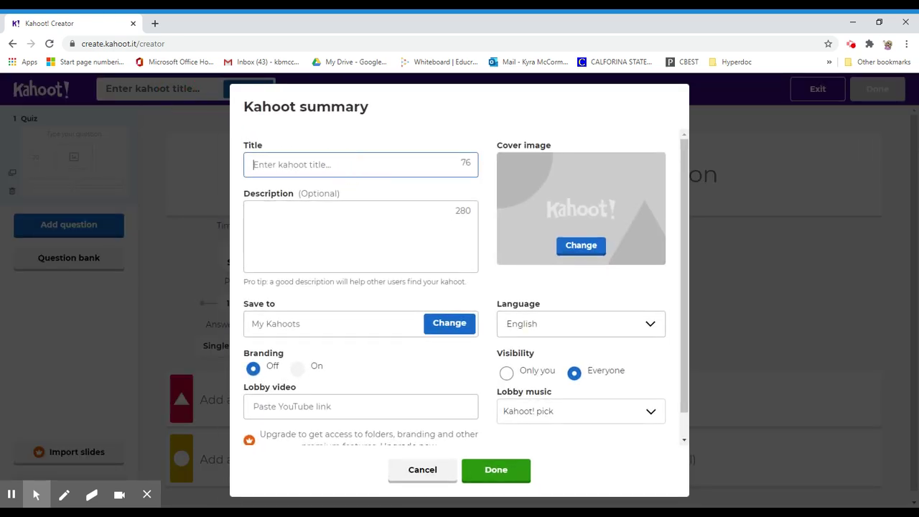
text(Three)
key(BackSpace)
key(BackSpace)
key(BackSpace)
key(BackSpace)
key(BackSpace)
key(BackSpace)
key(BackSpace)
key(BackSpace)
key(BackSpace)
text(Pregnancy)
Upload the orange "Ova Achiever" picture from the computer as the kahoot's cover image
click(583, 246)
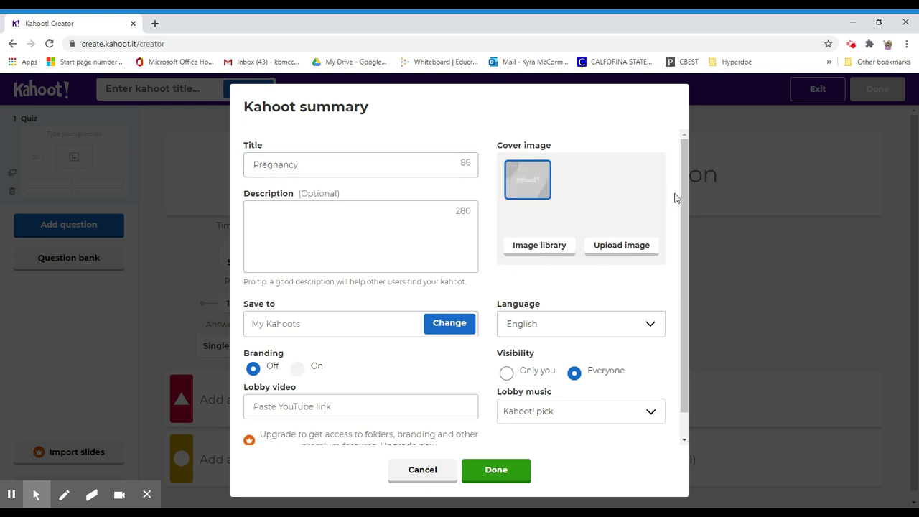
click(637, 248)
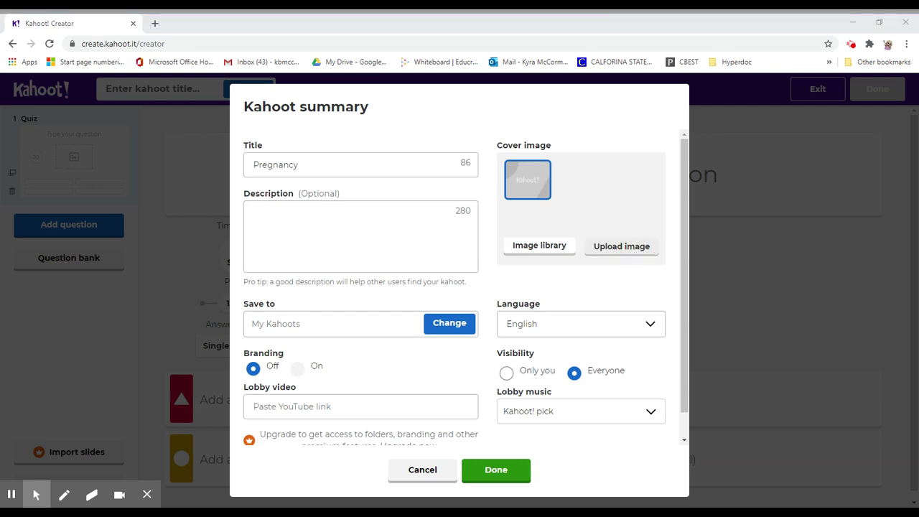
click(388, 318)
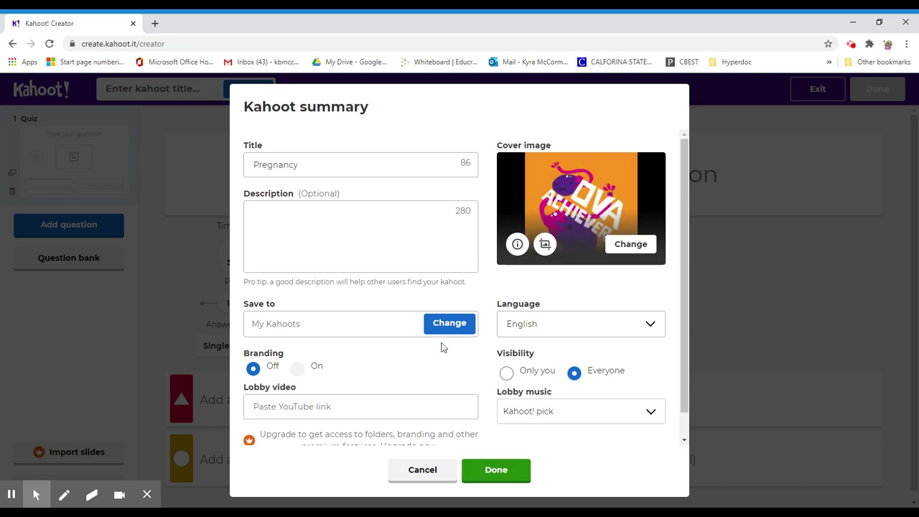
Look through the save locations available for the kahoot and close them without choosing another one
click(284, 328)
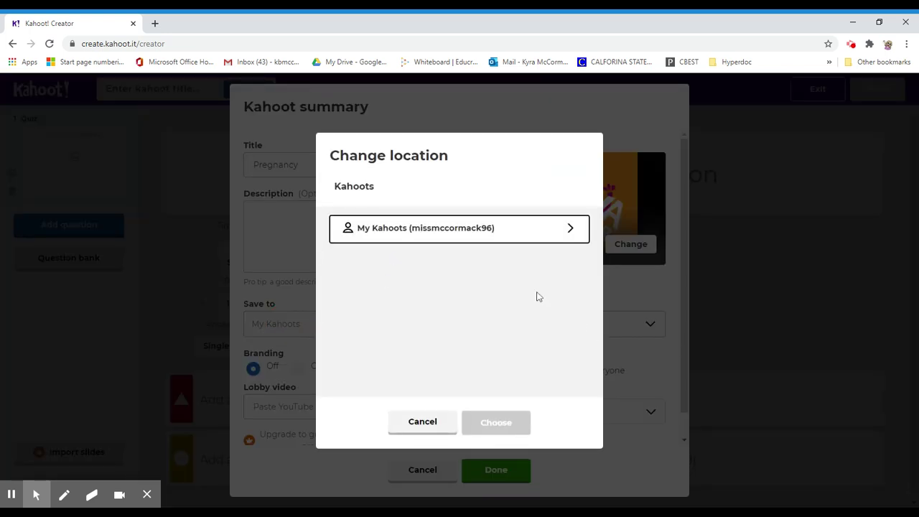
click(512, 230)
click(413, 423)
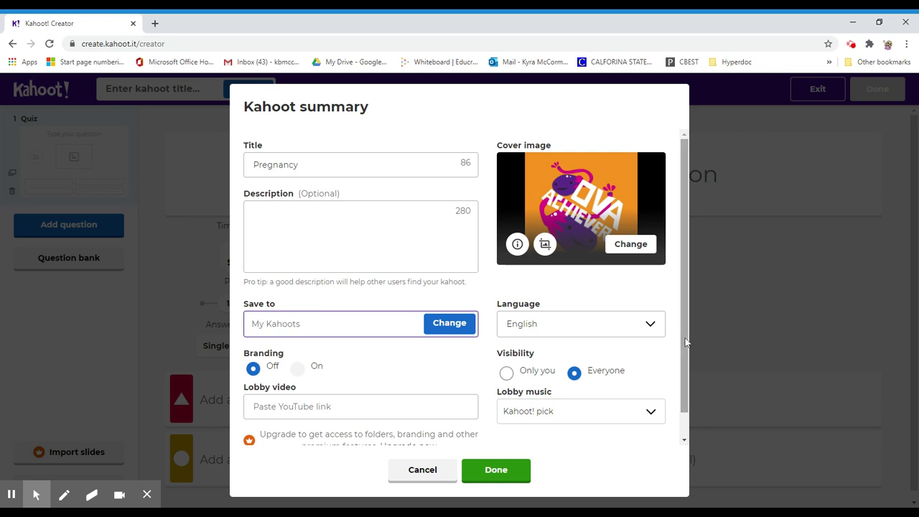
Review the lobby music choices, keep Kahoot! pick, and confirm the kahoot summary
drag(685, 345, 684, 384)
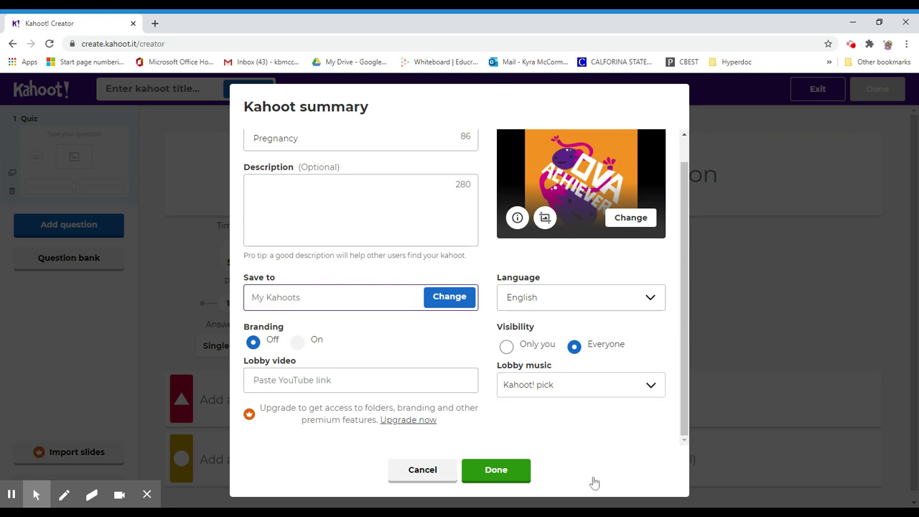
click(583, 396)
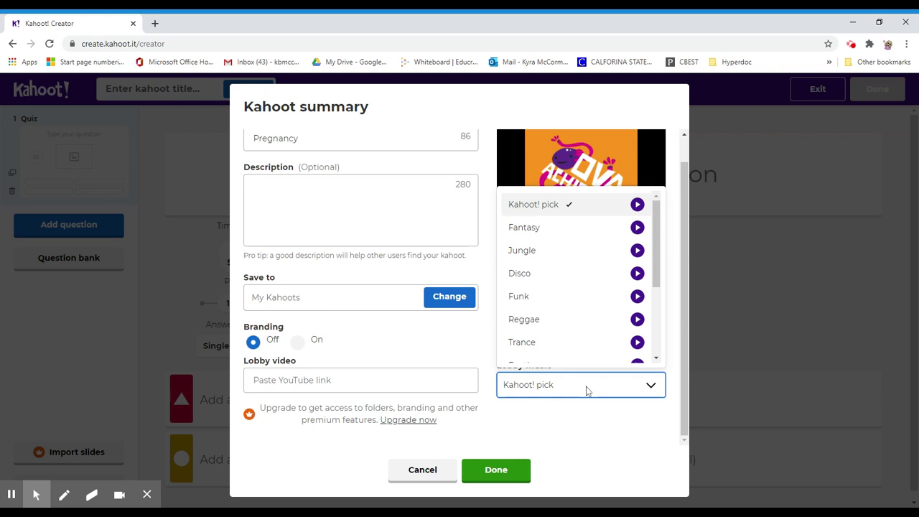
click(588, 390)
click(503, 471)
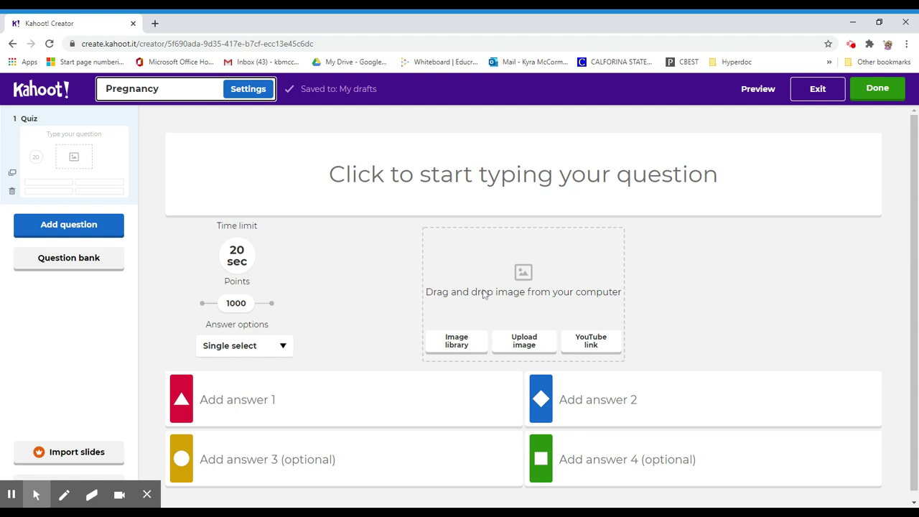
Enter the first quiz question: "Which of these developments do NOT occur during the first trimester?"
click(523, 176)
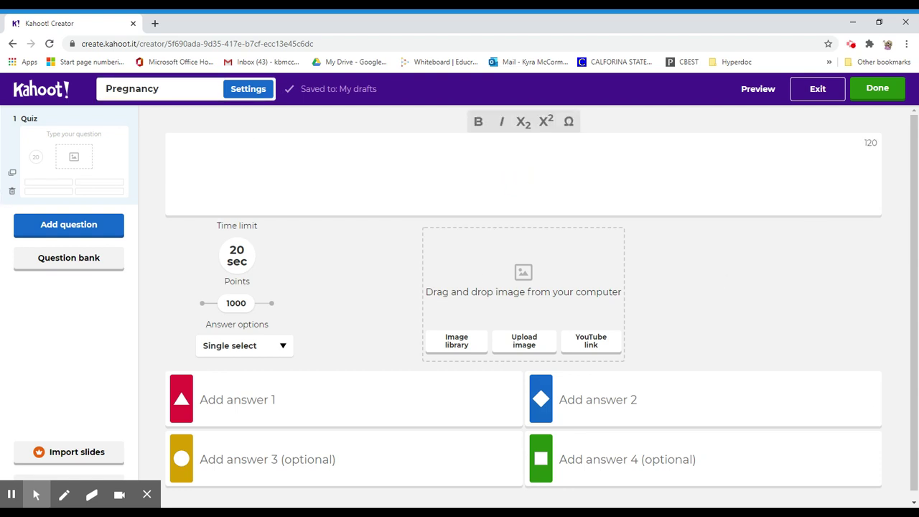
text(Whi)
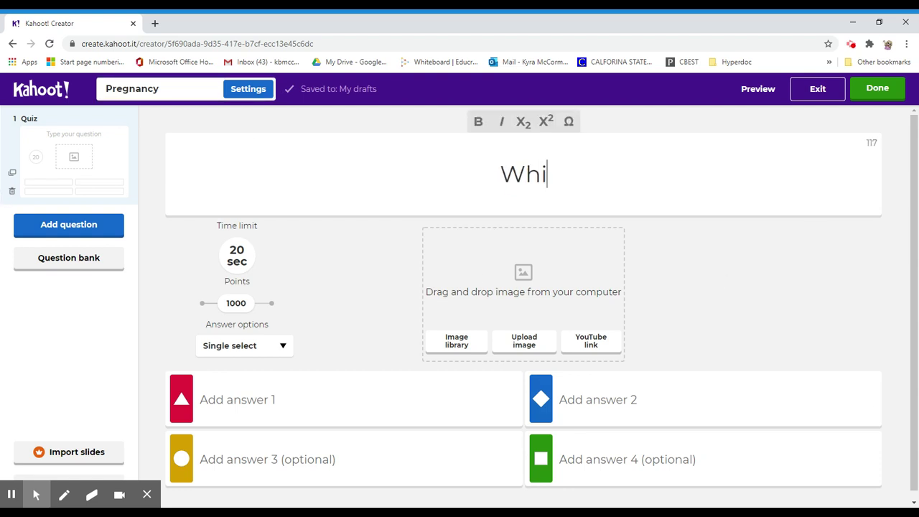
text(ch of these stagesd)
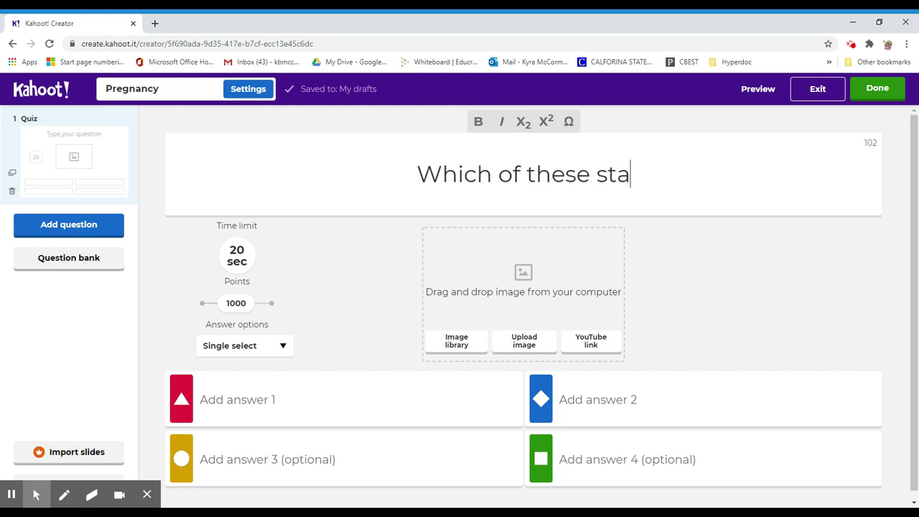
key(BackSpace)
key(BackSpace)
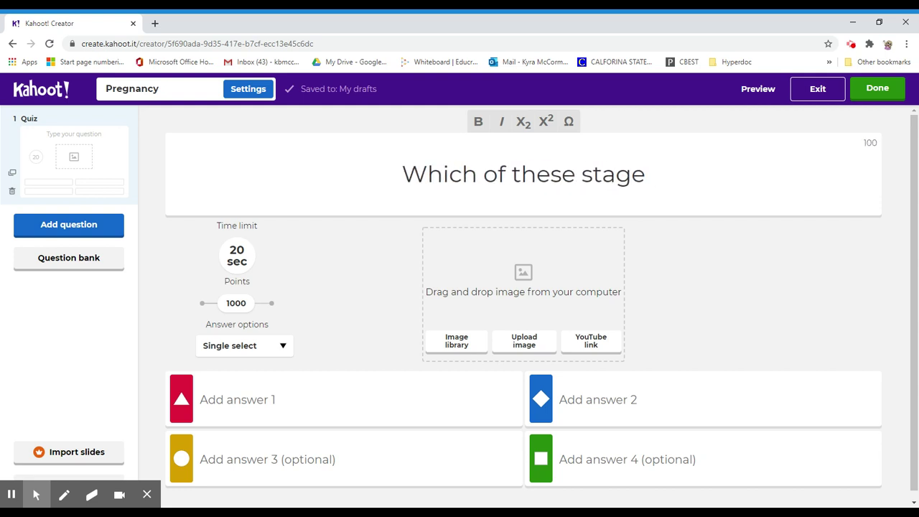
key(BackSpace)
key(BackSpace)
key(BackSpace)
key(BackSpace)
key(BackSpace)
text(dev)
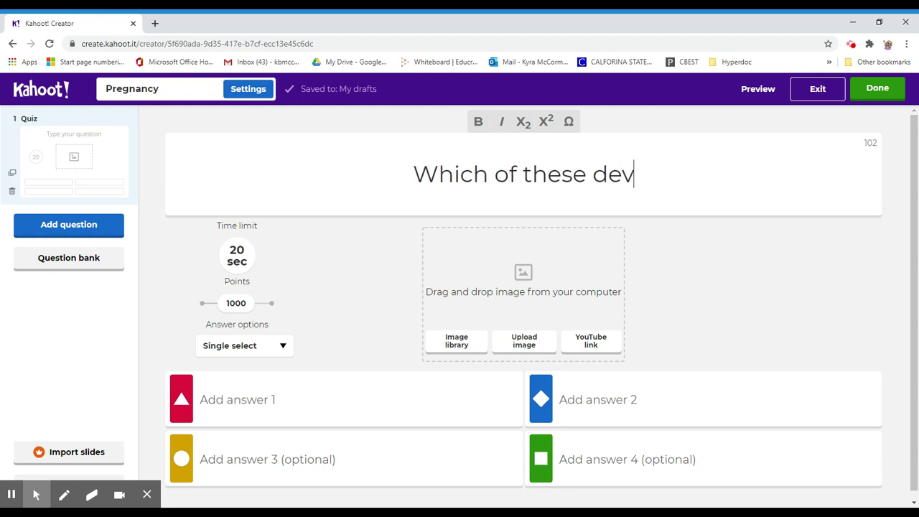
text(elpme)
key(BackSpace)
key(BackSpace)
key(BackSpace)
key(BackSpace)
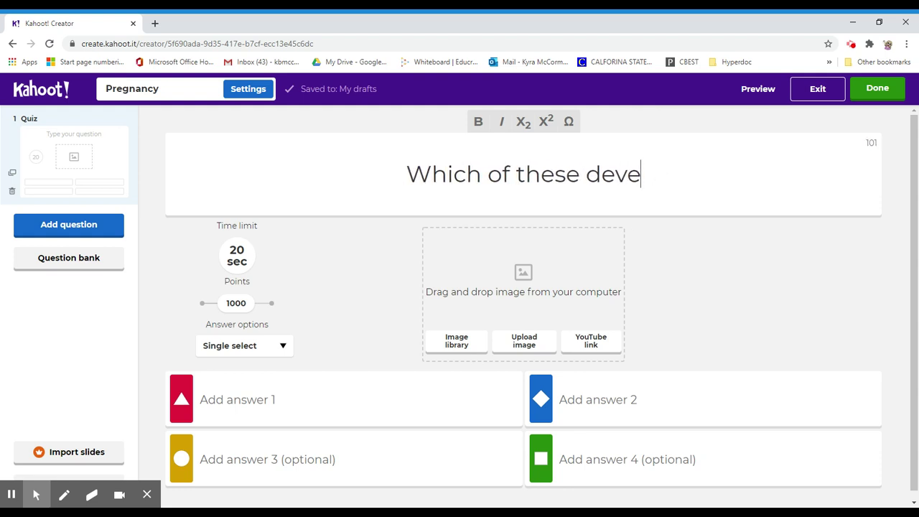
text(lopments do )
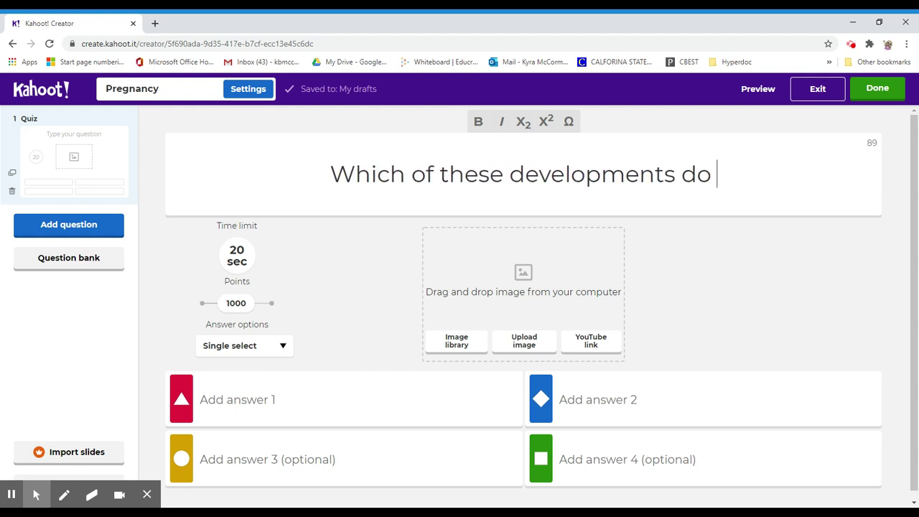
text(NOT start d)
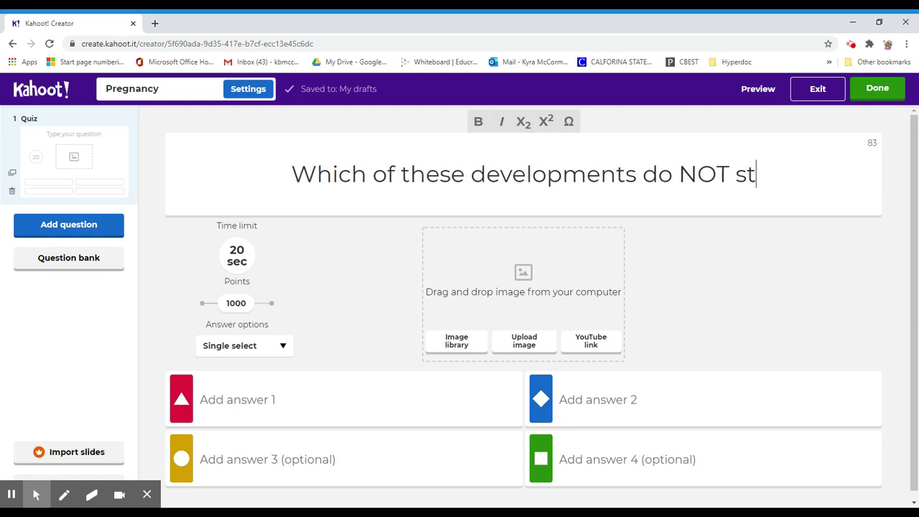
key(BackSpace)
key(BackSpace)
key(BackSpace)
key(BackSpace)
key(BackSpace)
key(BackSpace)
key(BackSpace)
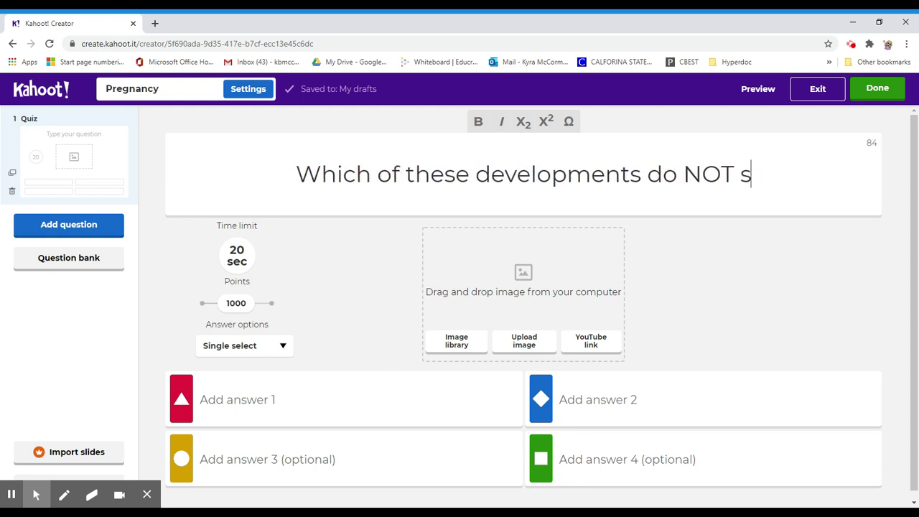
text(occur)
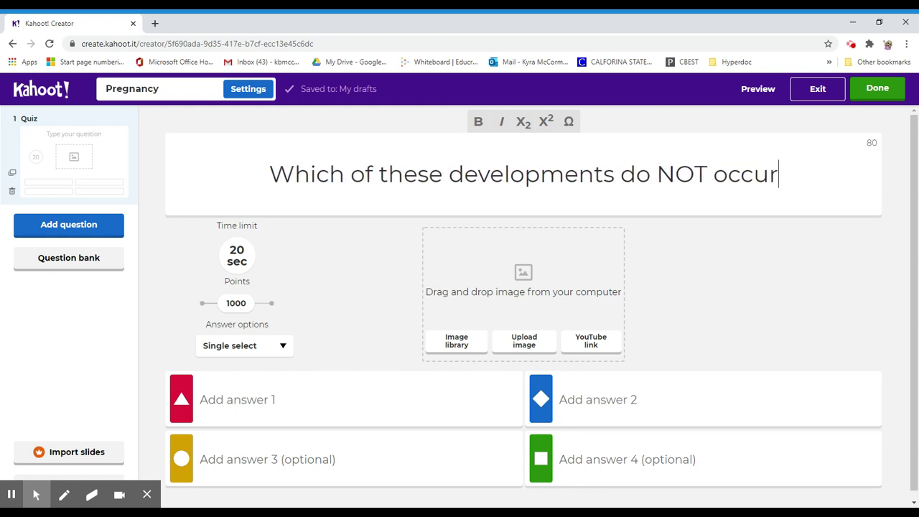
text( during the first )
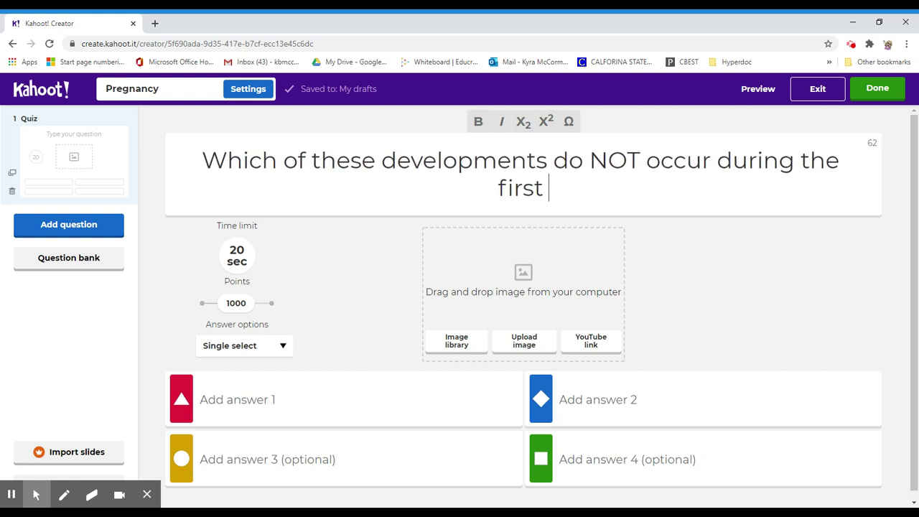
text(trimesteR?)
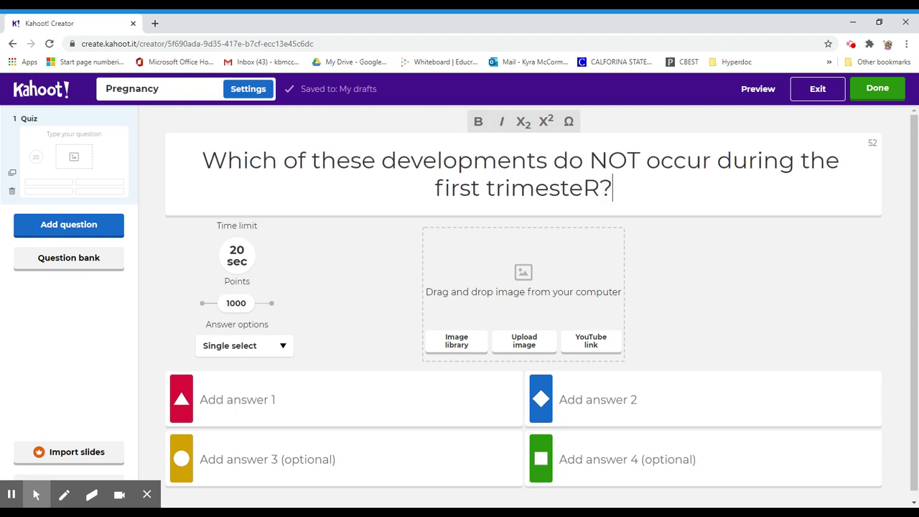
key(BackSpace)
key(BackSpace)
text(r?)
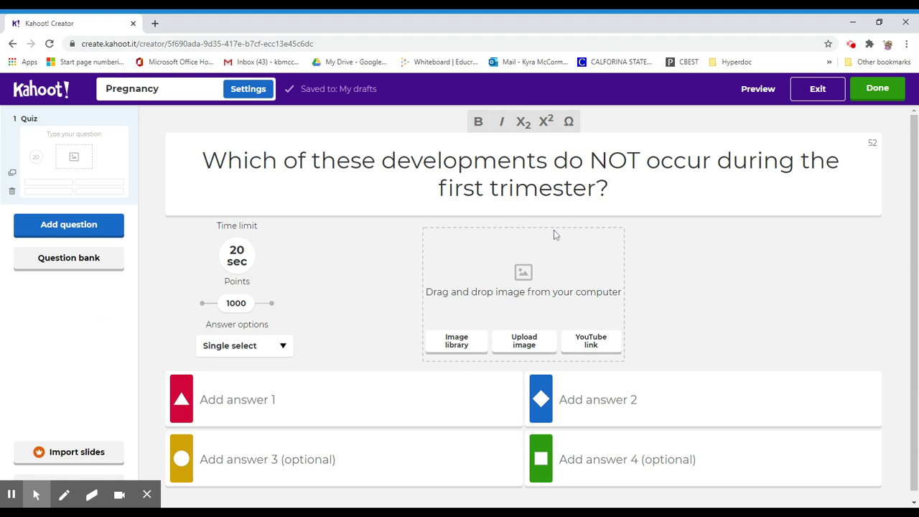
Review the question's time limit, points and answer options, keeping 20 sec, 1000 points and Single select
click(236, 256)
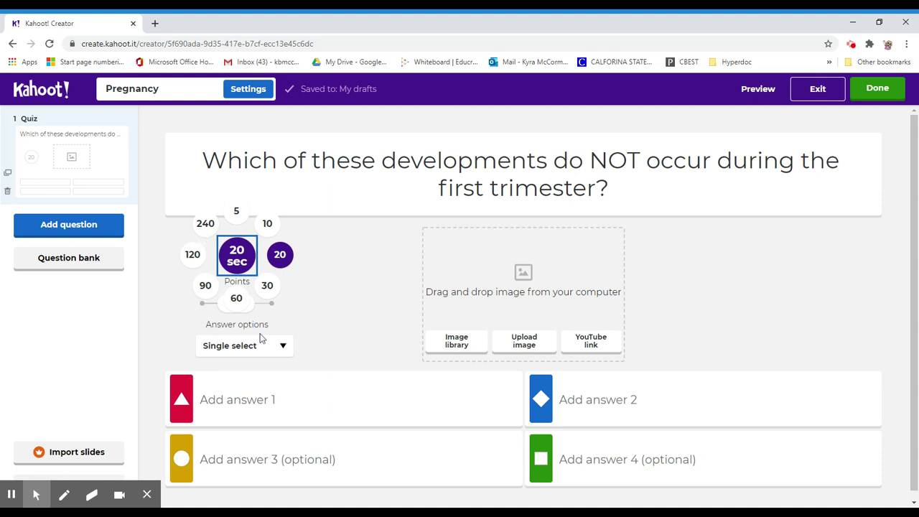
click(361, 269)
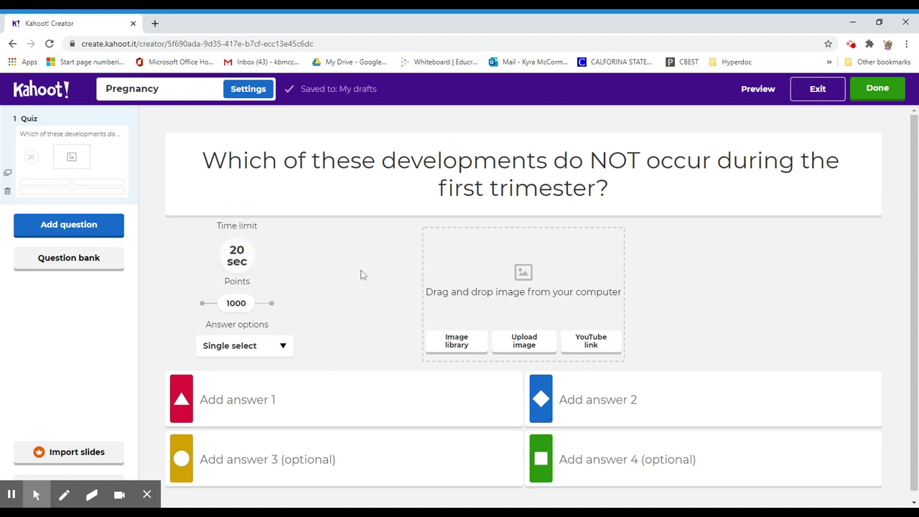
click(237, 303)
drag(236, 303, 236, 328)
click(239, 349)
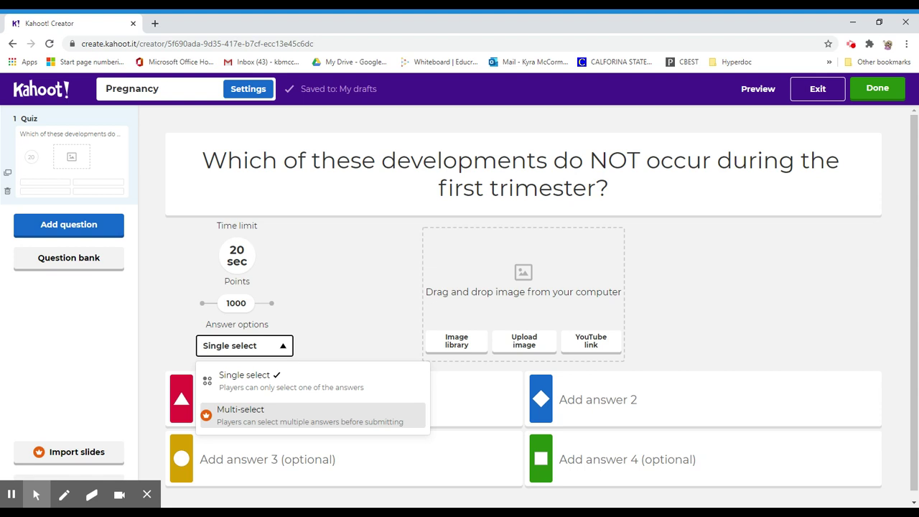
click(248, 378)
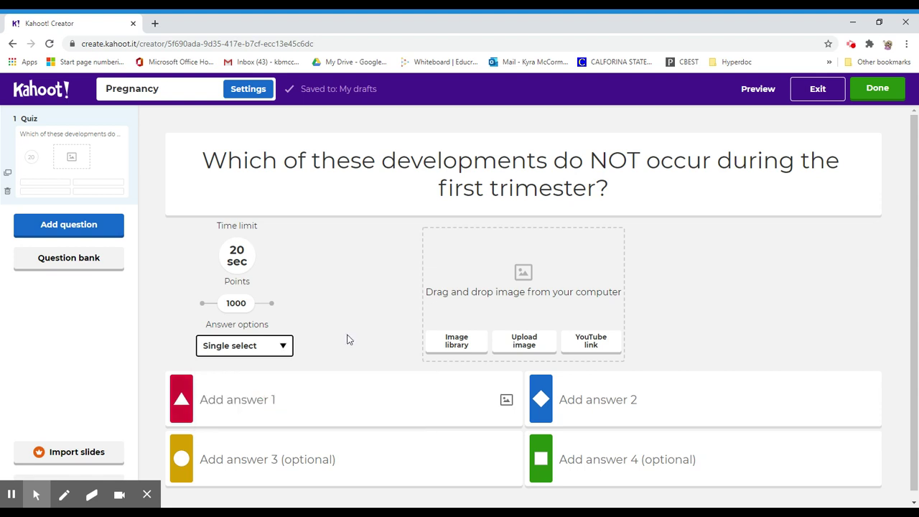
Browse the Kahoot! image library for the question's picture and close it without picking an image
click(464, 345)
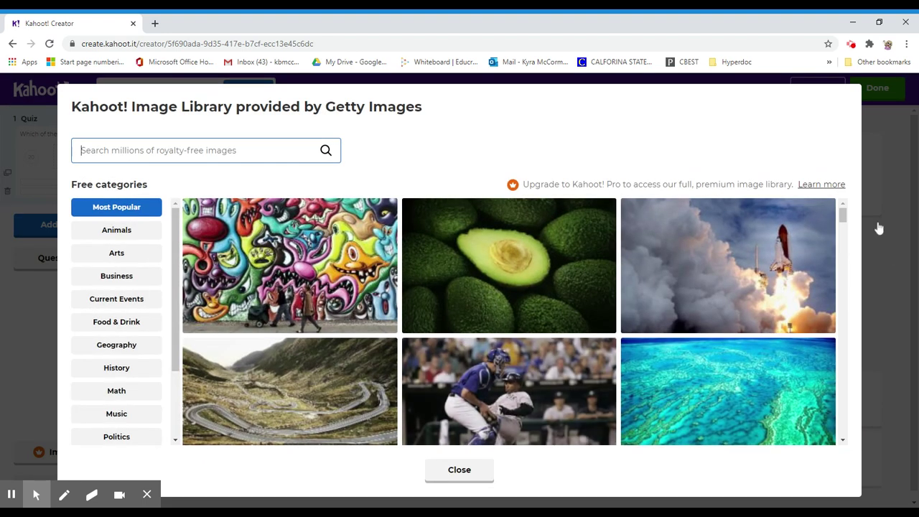
mouse_move(843, 219)
mouse_down()
mouse_move(844, 441)
mouse_move(844, 216)
mouse_up()
click(453, 476)
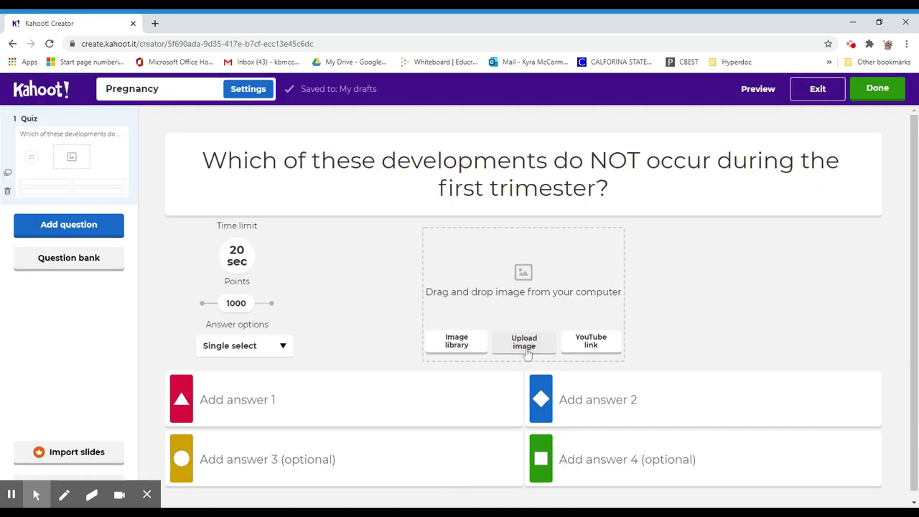
Upload the line drawing of a pregnant woman from the computer as the question's image
click(526, 348)
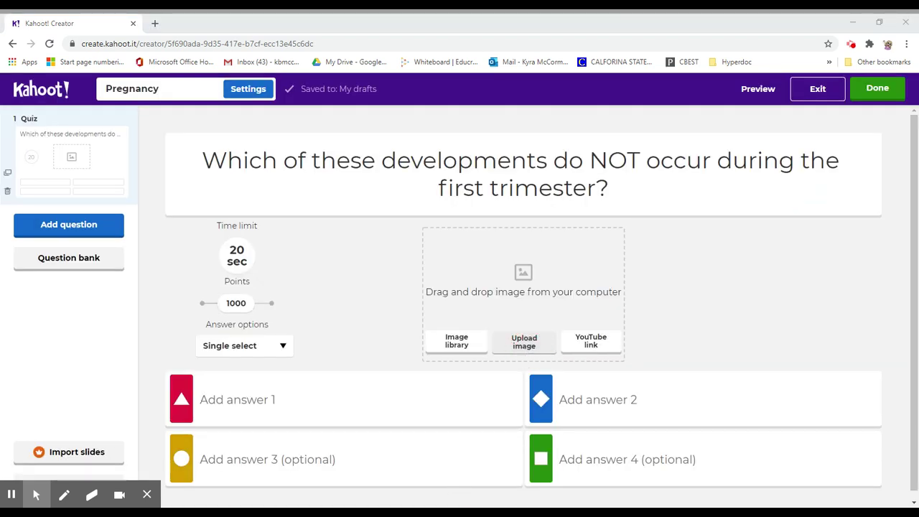
click(403, 408)
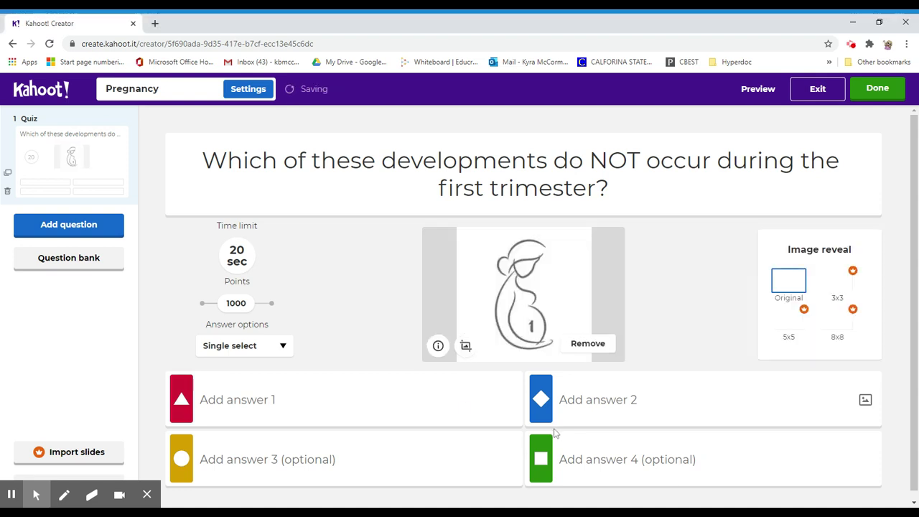
Enter "Fetus begins to develop arms and legs" as the first answer of the first-trimester question
click(283, 401)
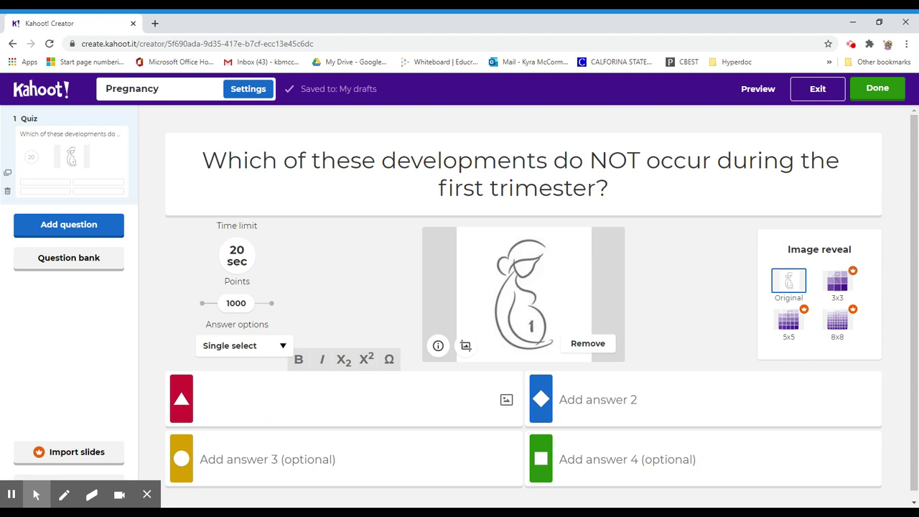
text(Fetus de)
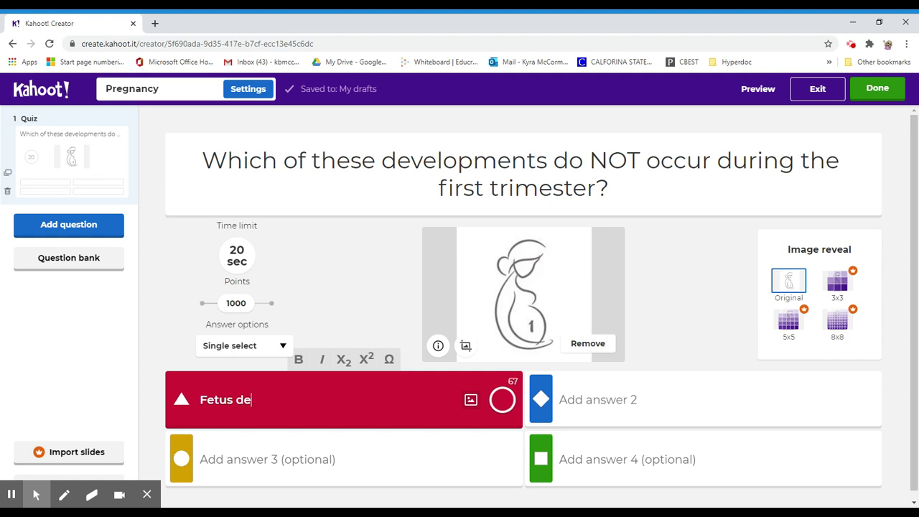
text(vlo)
key(BackSpace)
key(BackSpace)
key(BackSpace)
key(BackSpace)
key(BackSpace)
text(begins to develo)
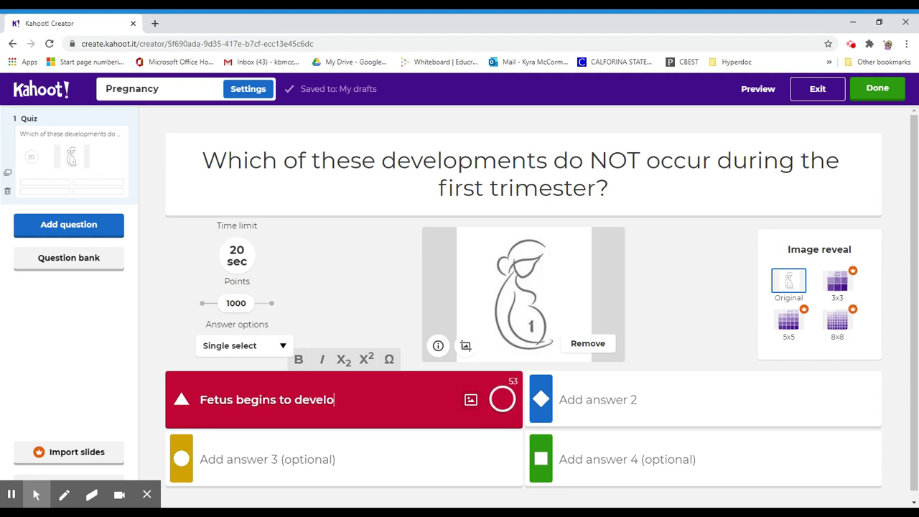
text(p arms and legs)
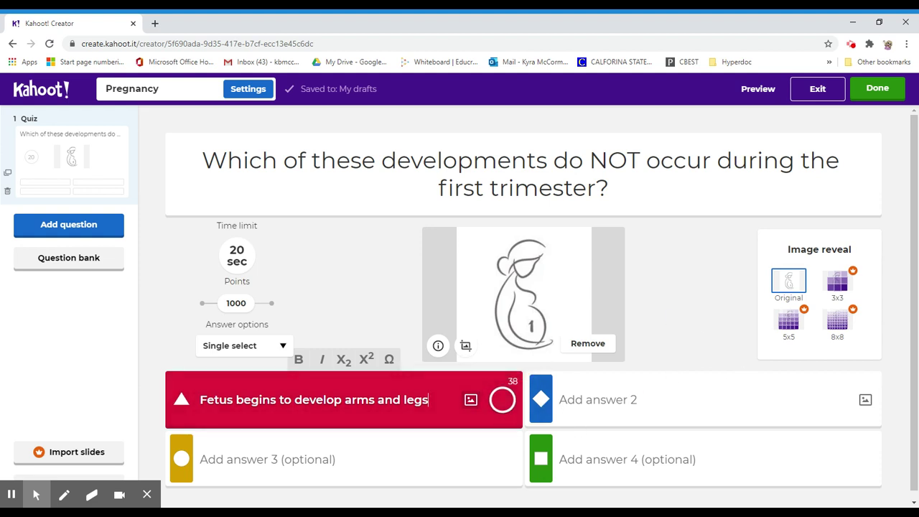
Enter "Fetus begins to develop brain and spinal cord" as the second answer
key(Tab)
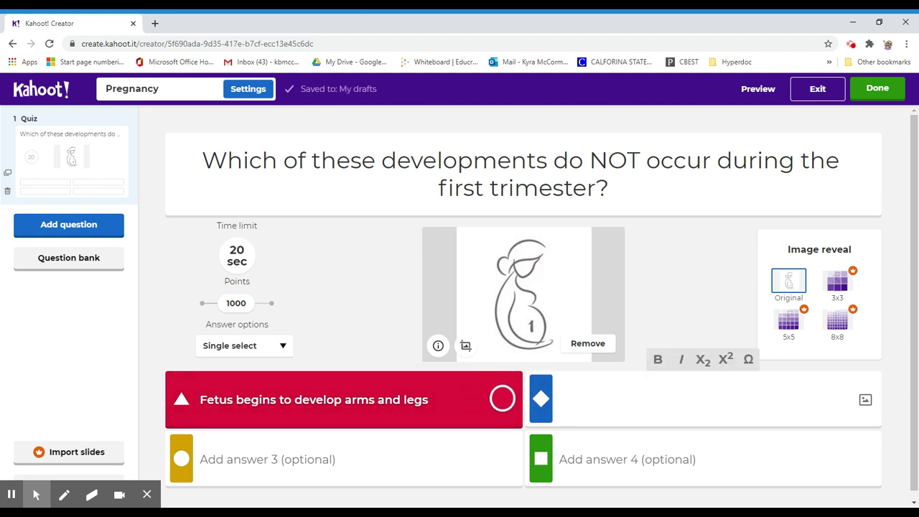
text(Fetus begins to d)
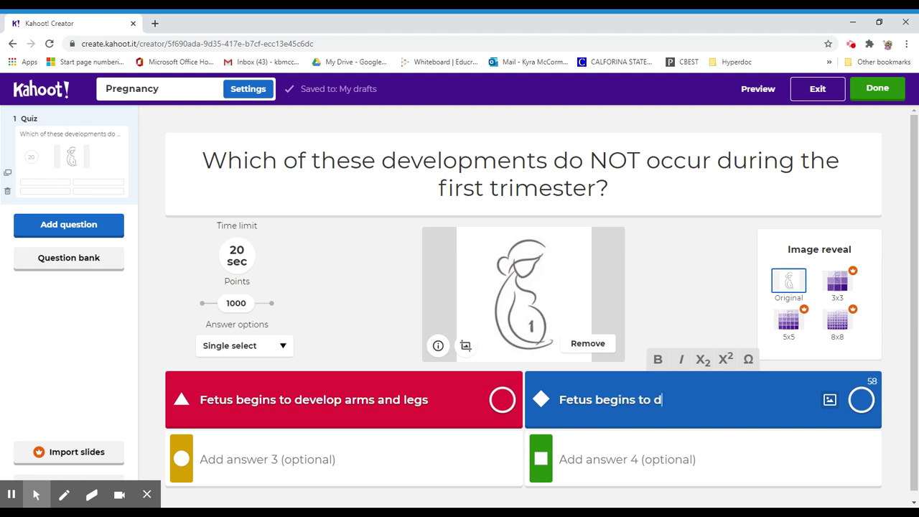
text(evelp)
key(BackSpace)
text(o)
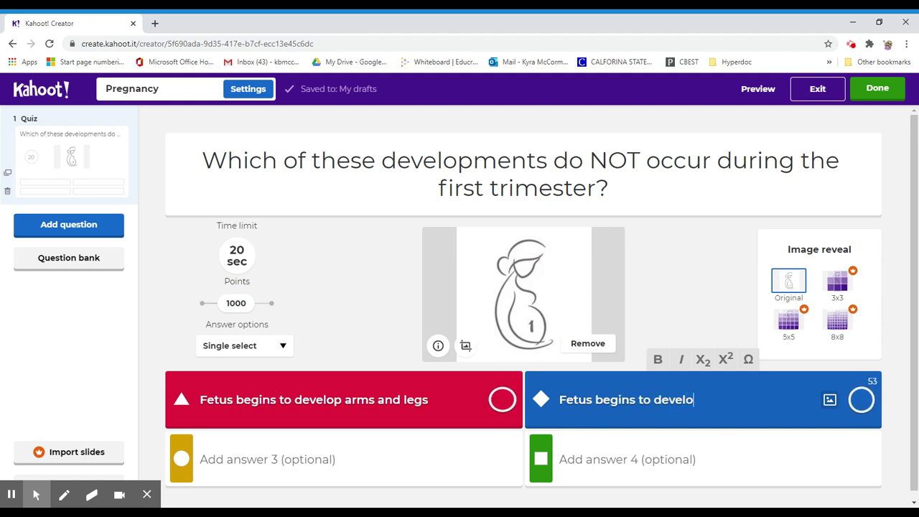
text(p brain and )
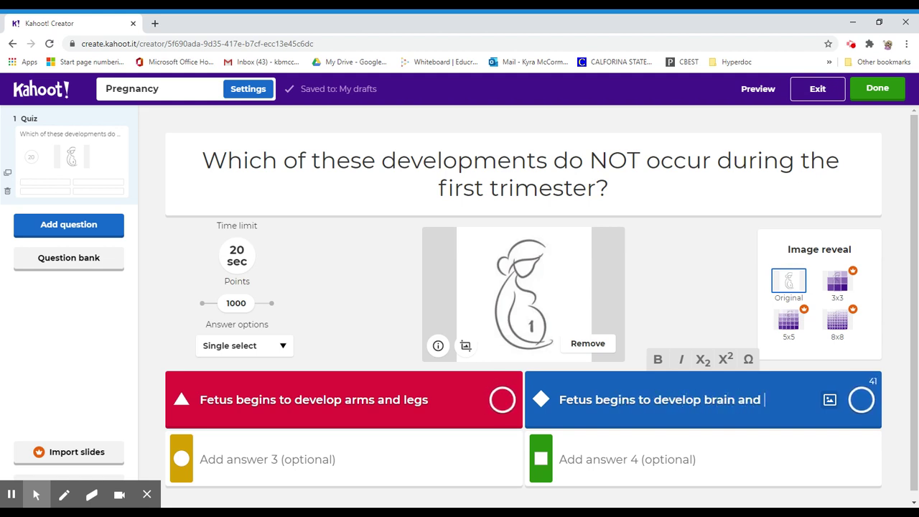
text(spinal cord)
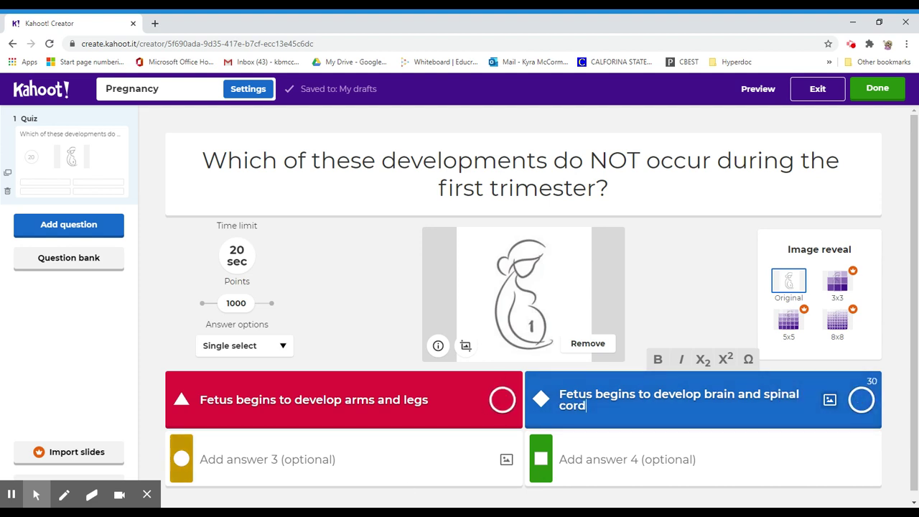
Enter "Fetus gains ability to hear" as the third answer and mark it as the correct one
click(287, 459)
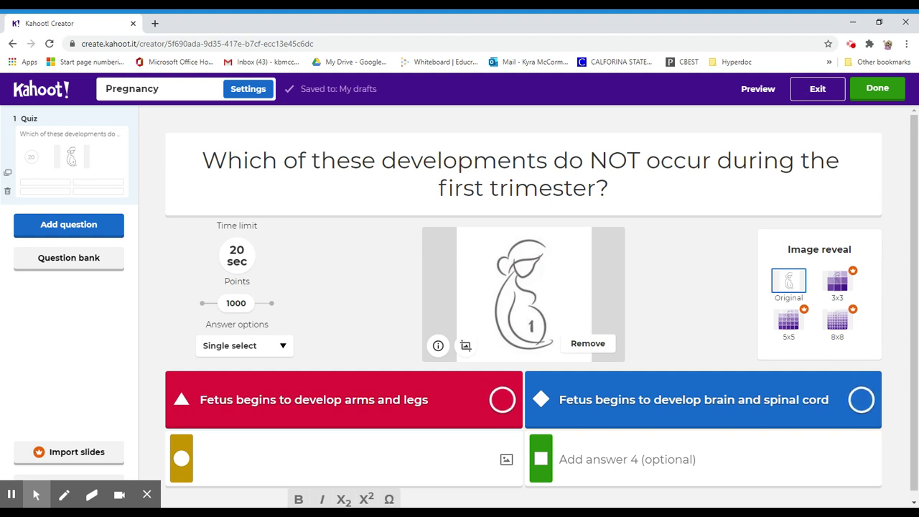
text(Fetus gains )
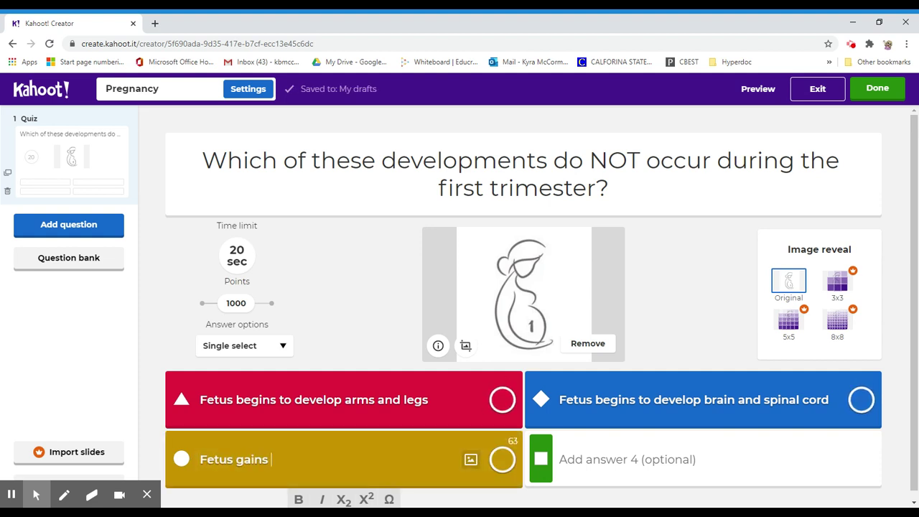
text(ability to hear)
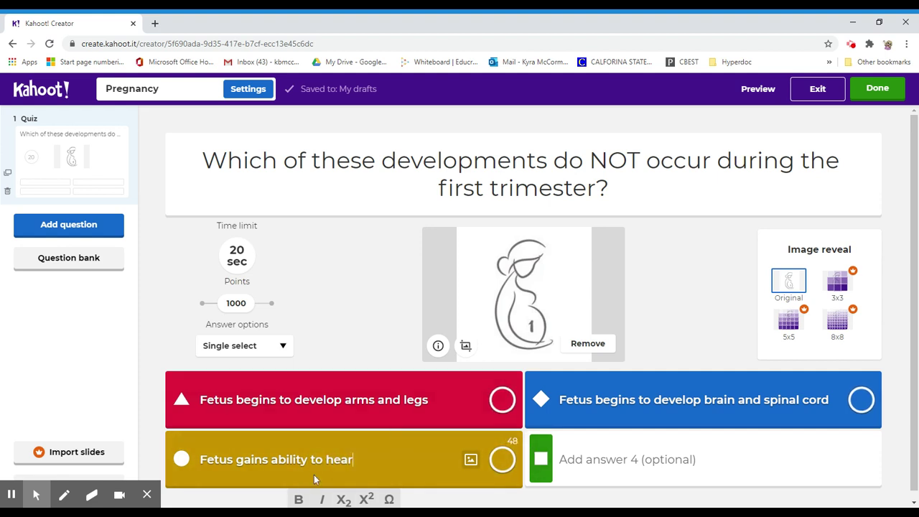
click(505, 460)
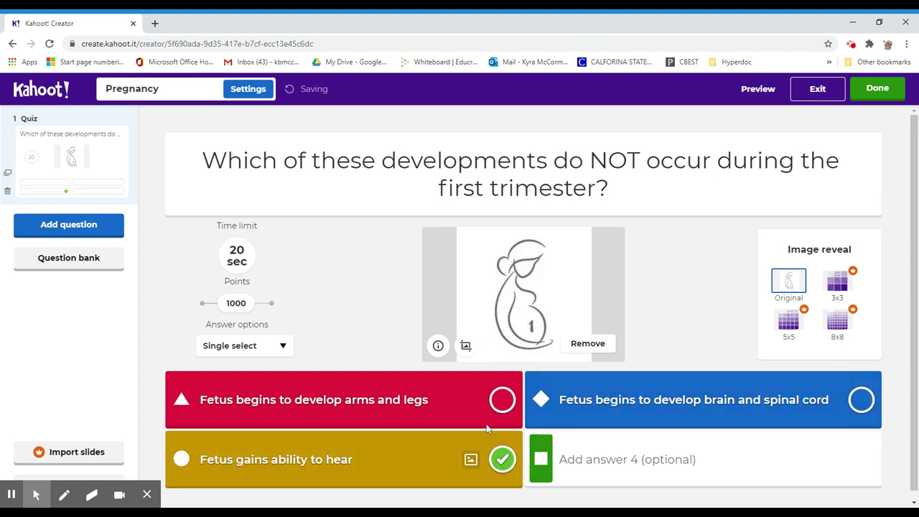
Enter "Fetus develops external sex organs" as the fourth answer
click(653, 459)
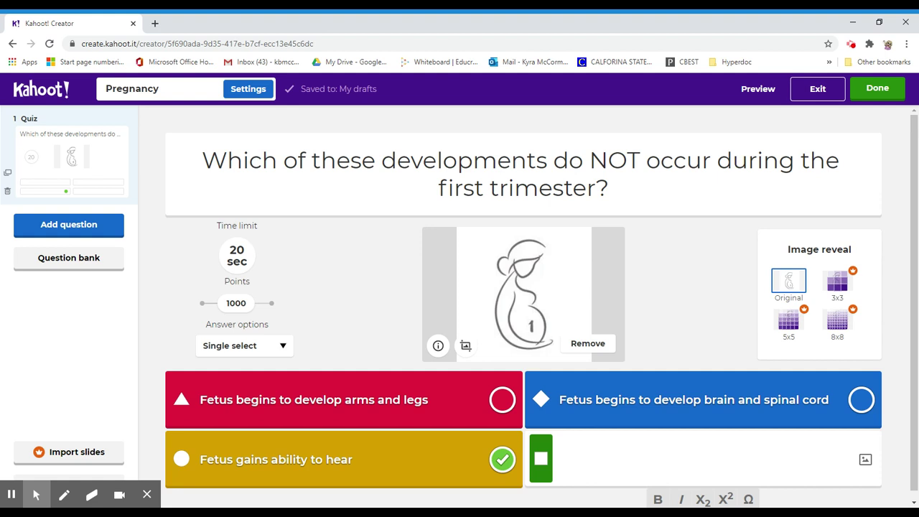
text(Fetus develo)
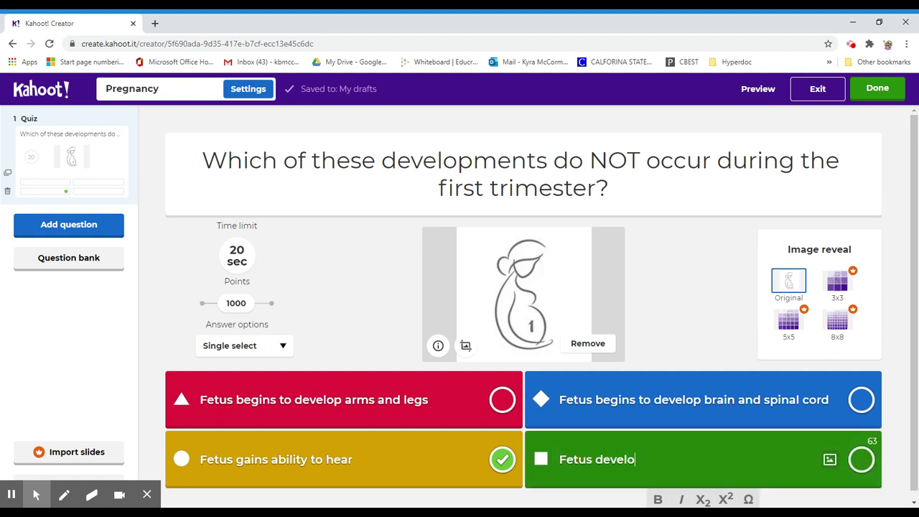
text(ps externa)
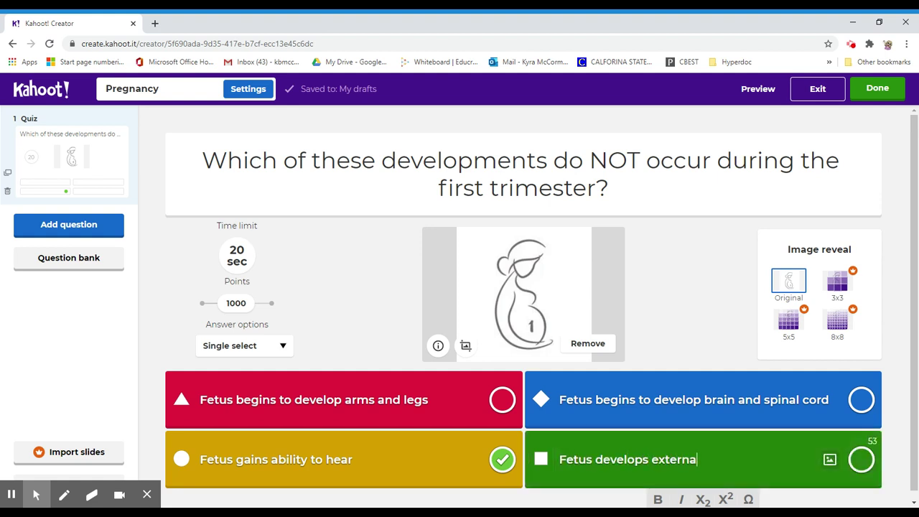
text(l eex organs)
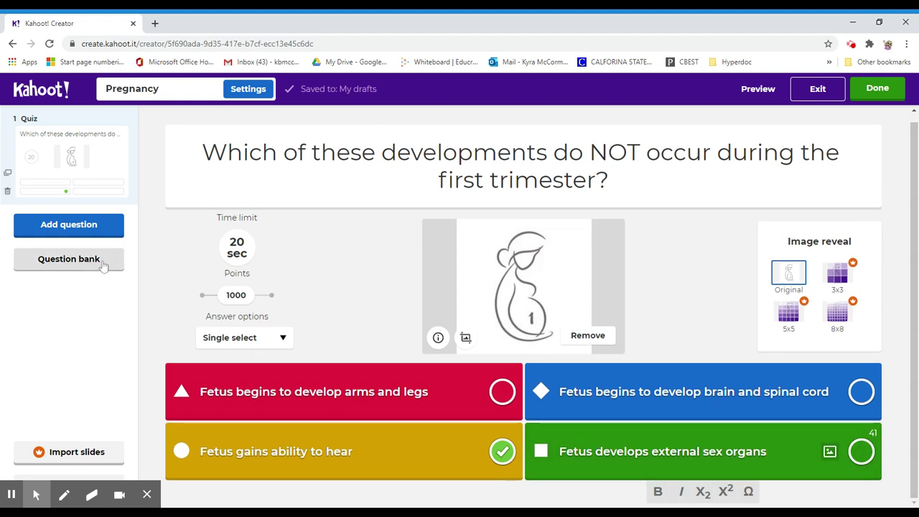
Add a second question of type Quiz and enter its text: "What weeks make up the second trimester?"
click(102, 227)
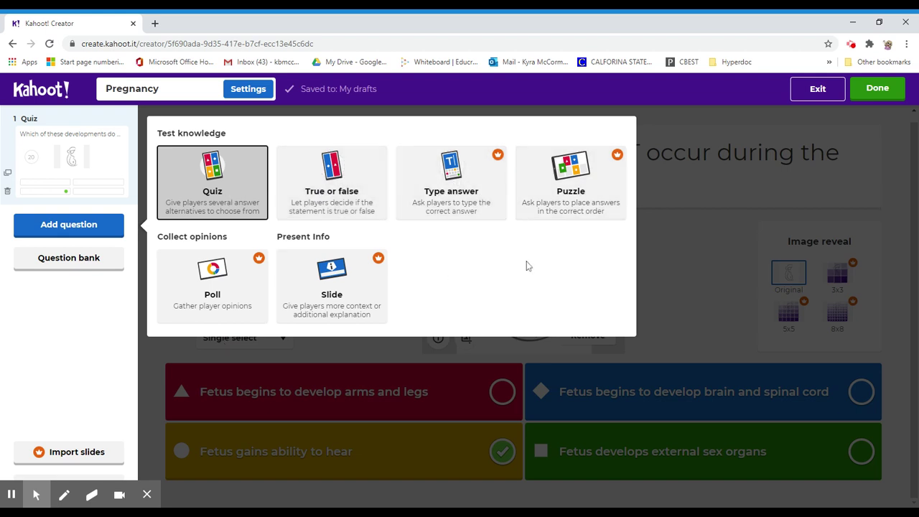
click(207, 178)
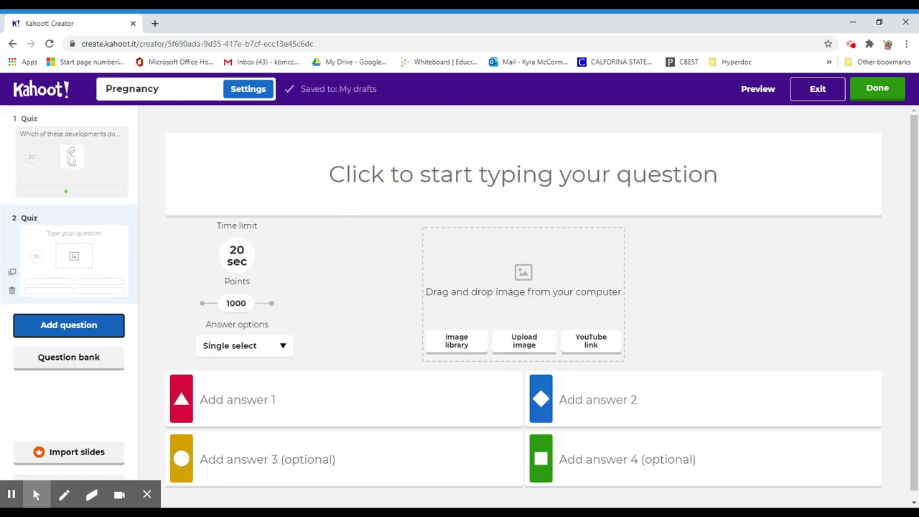
click(524, 174)
text(W)
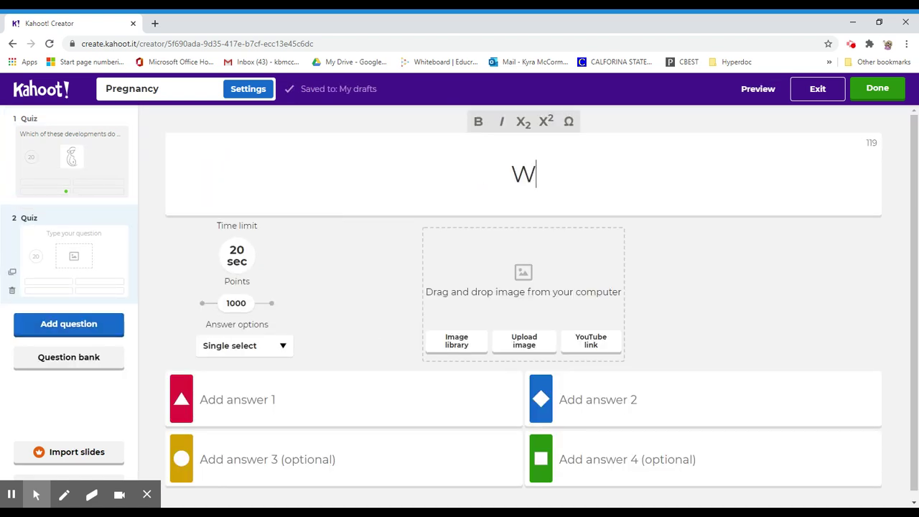
text(hat weeks make u)
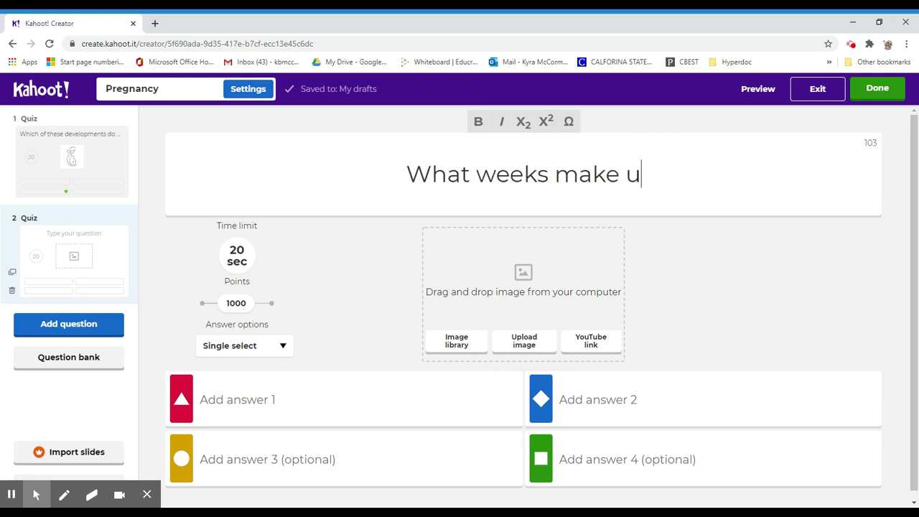
text(p sec)
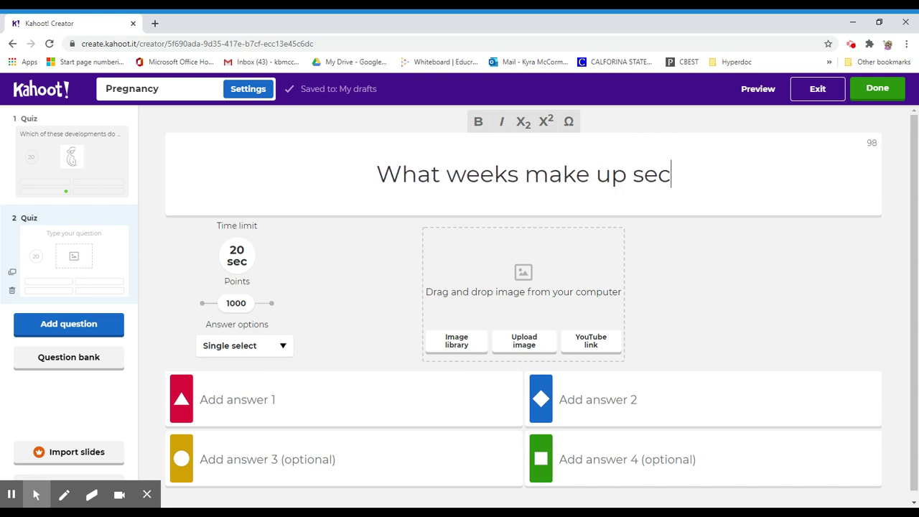
key(BackSpace)
key(BackSpace)
key(BackSpace)
text(the second t)
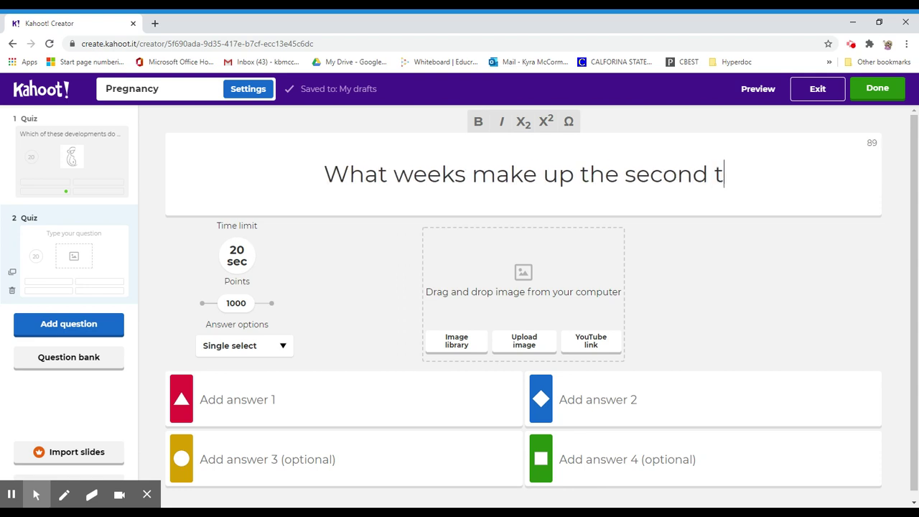
text(rimester)
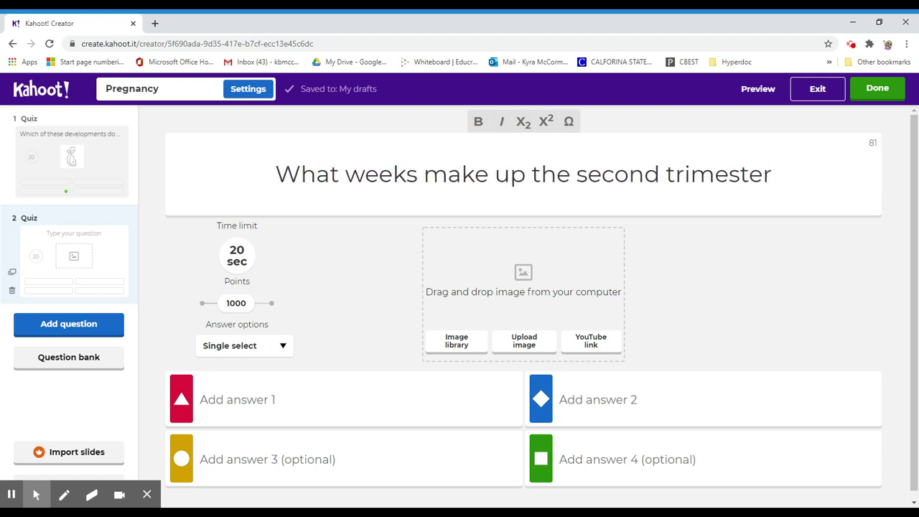
text(?)
Upload the colored drawing of a pregnant woman marked 2 as the second question's image and set the points to 2000
click(520, 340)
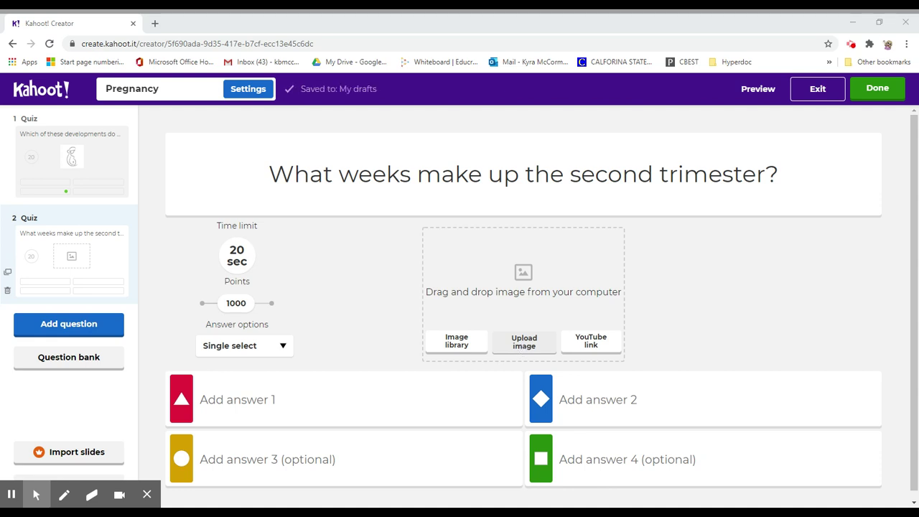
click(244, 399)
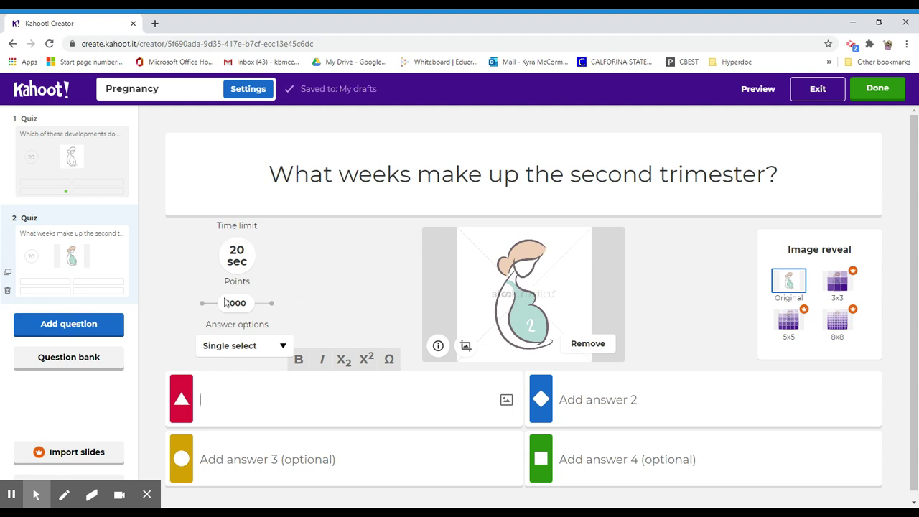
drag(237, 304, 351, 303)
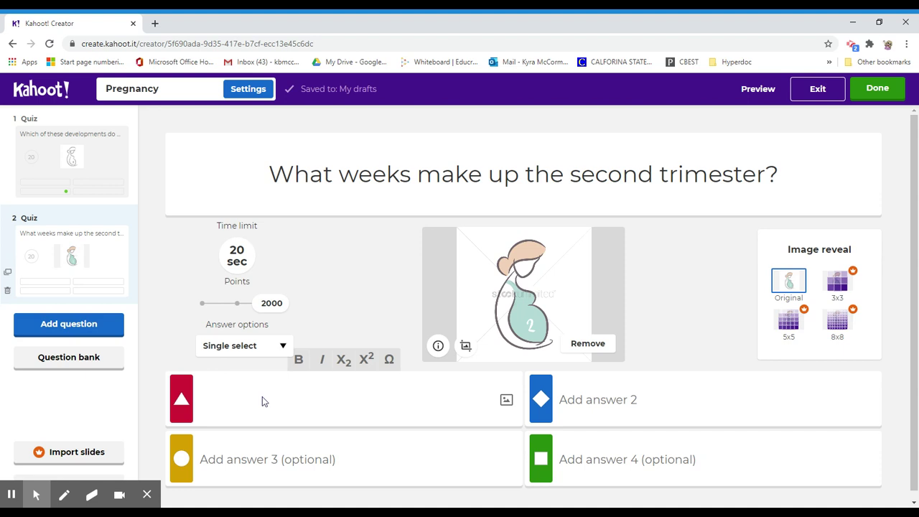
Enter "Week 16-29" as the first answer of the second-trimester question
text(W)
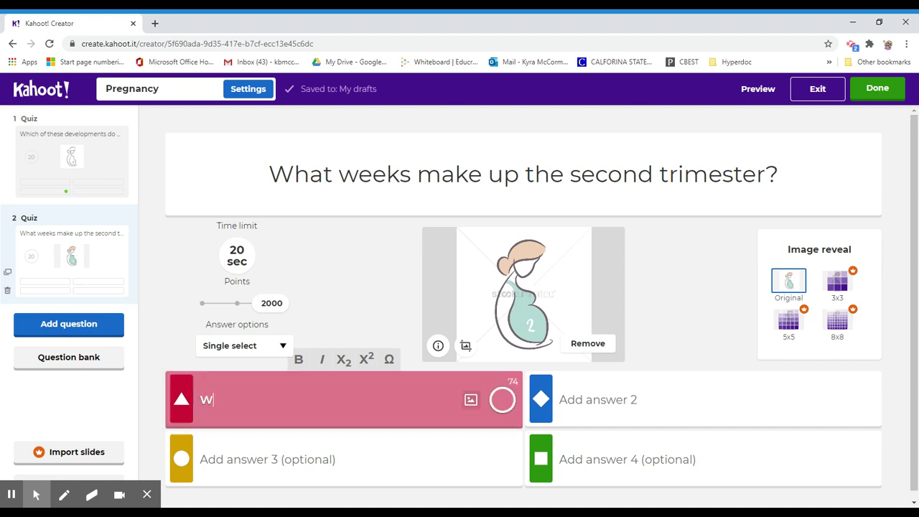
text(eek 16-2)
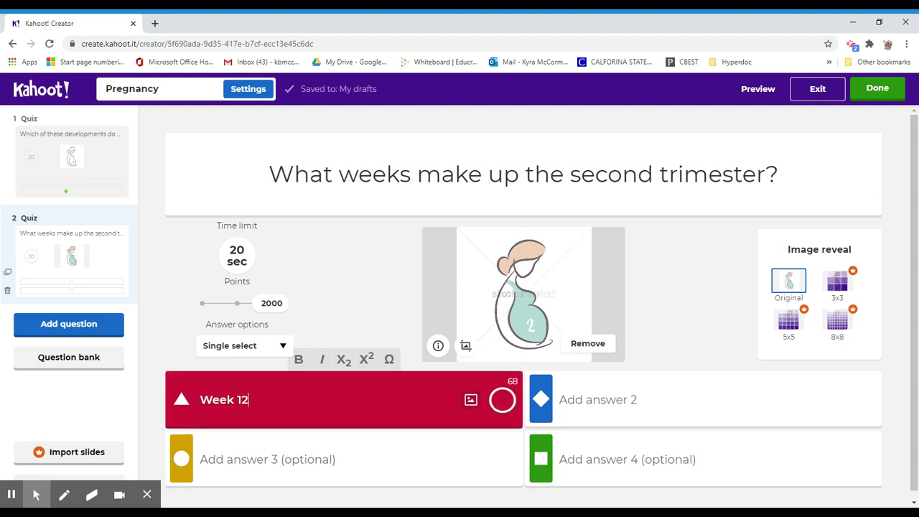
key(BackSpace)
text(6-29)
key(Tab)
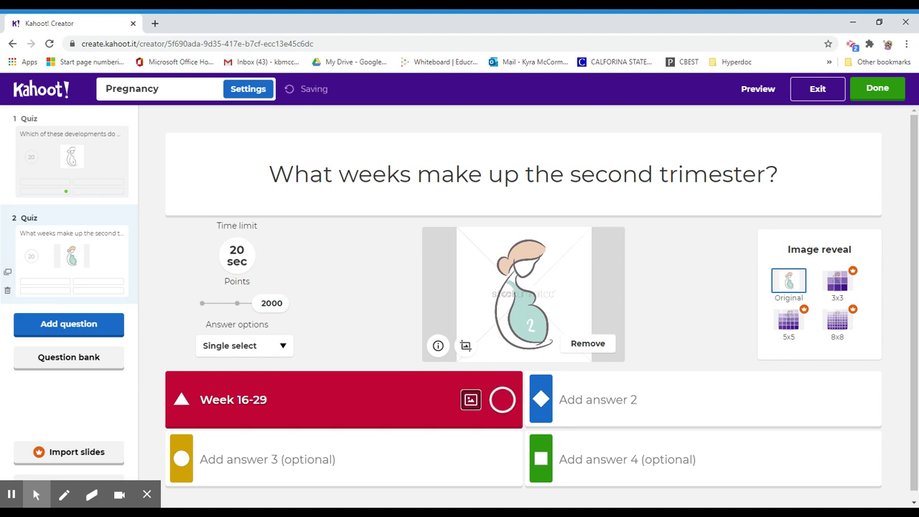
Enter "Weeks 13-27" as the second answer and mark it as the correct one
key(Tab)
key(Tab)
text(Week)
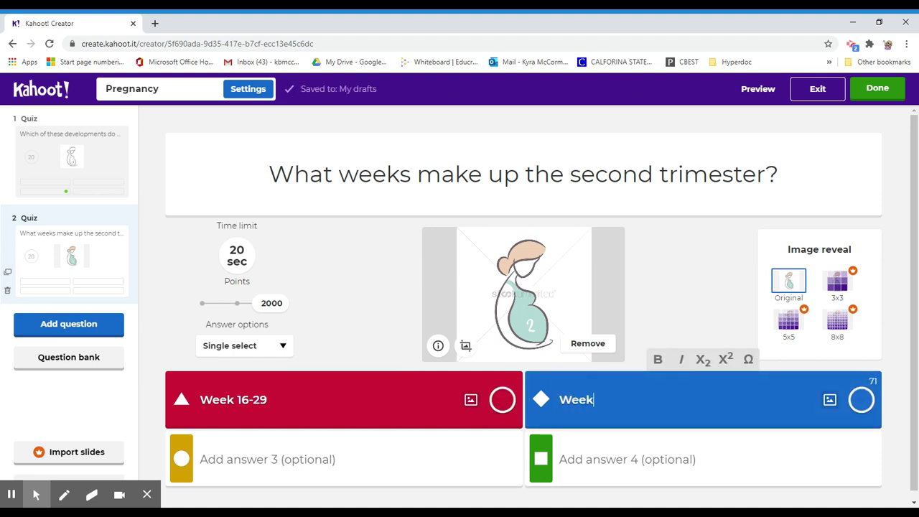
text(s 13)
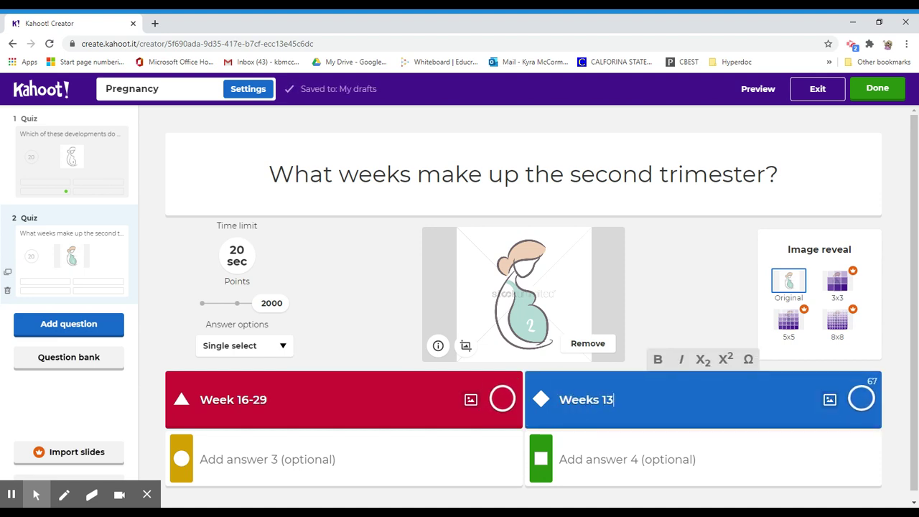
text(-27)
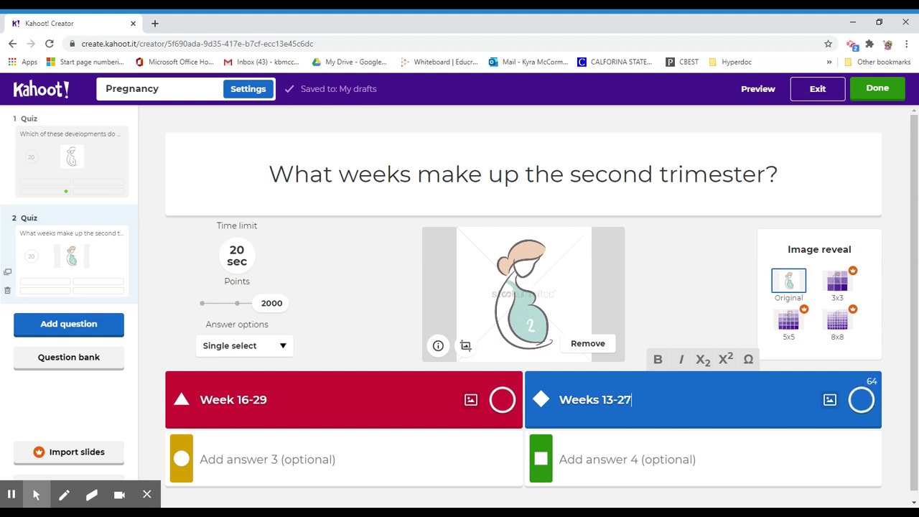
click(862, 400)
Enter "Weeks 20-35" as the third answer and "Weeks 10-30" as the fourth answer of the second-trimester question
key(Tab)
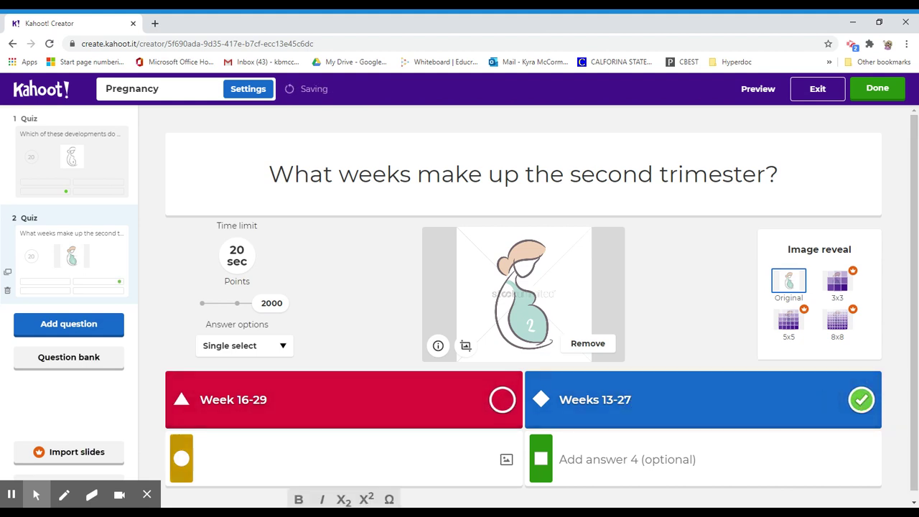
text(Weeks )
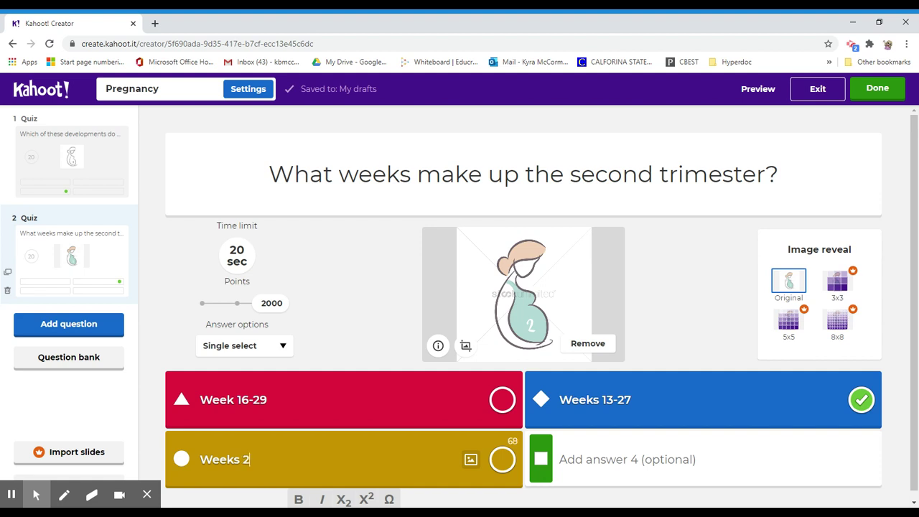
text(20-35)
key(Tab)
key(Tab)
key(Tab)
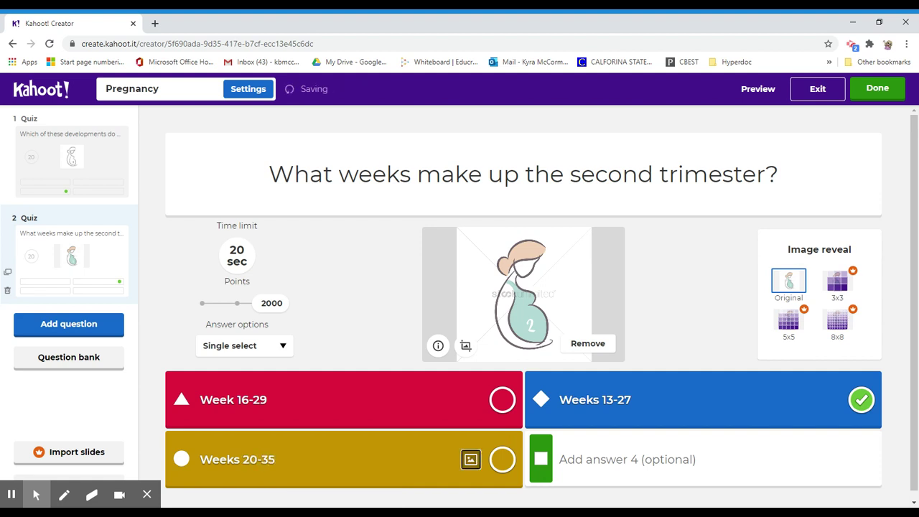
text(Wee)
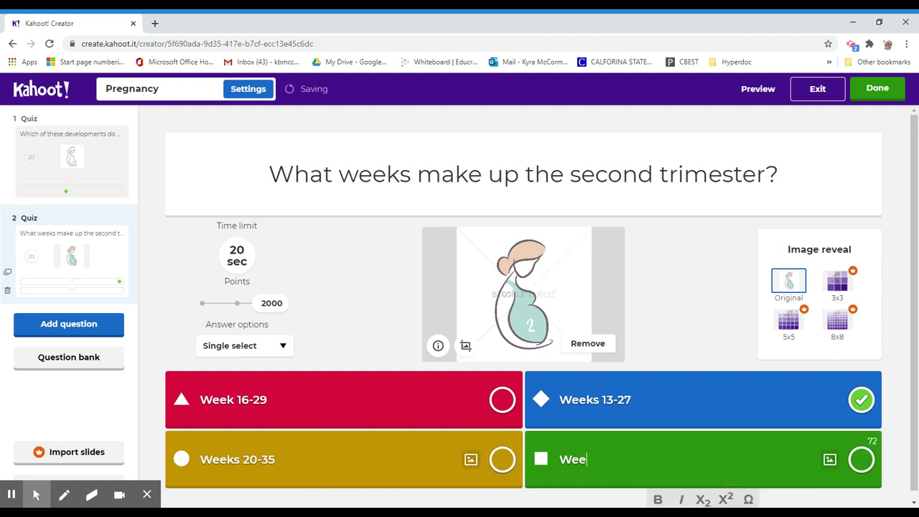
text(ks 10-30)
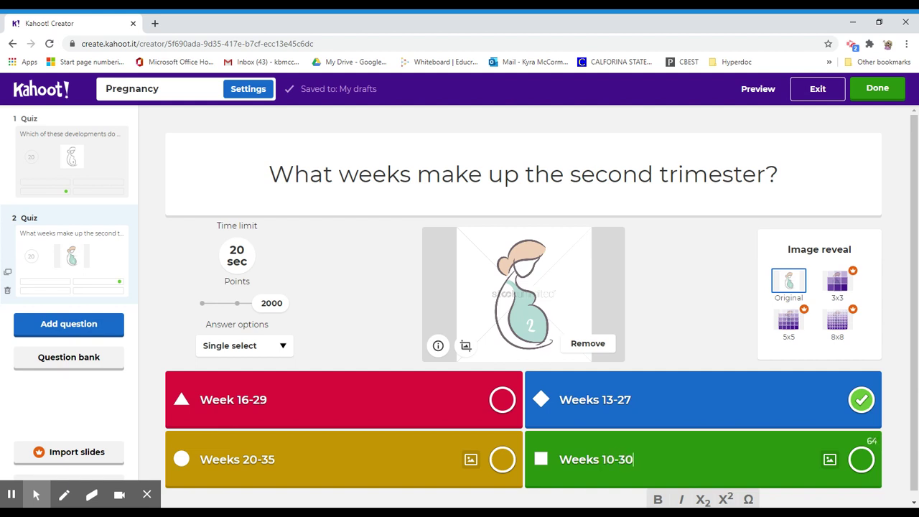
Add a third question of type True or false with the text "Fetuses can suck their thumbs and cry during the third trimester."
click(108, 332)
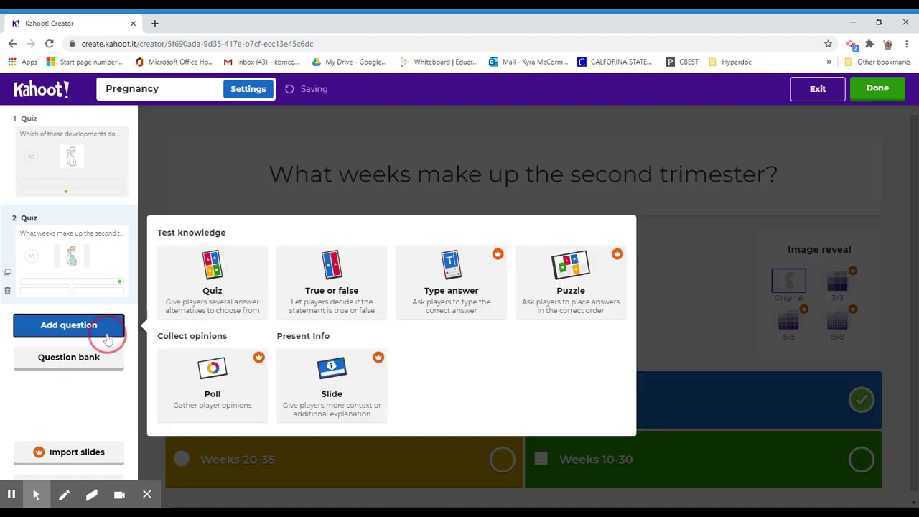
click(359, 298)
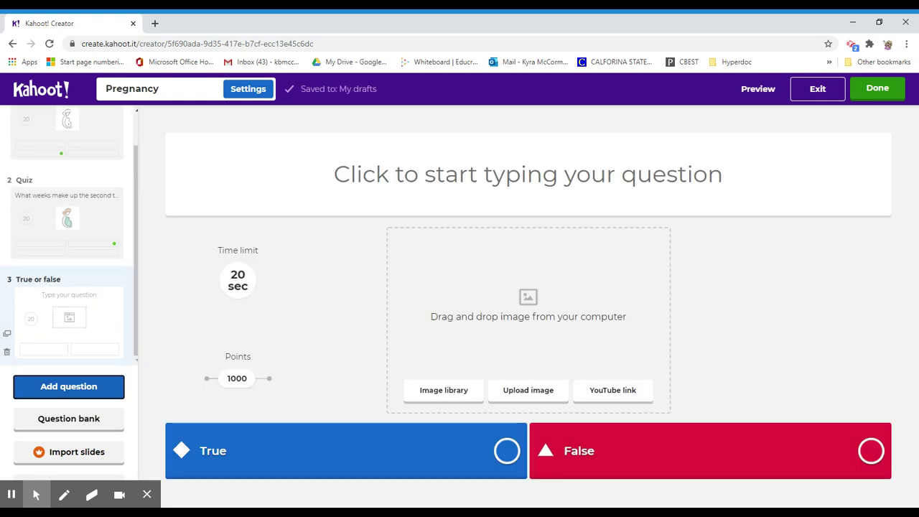
click(413, 204)
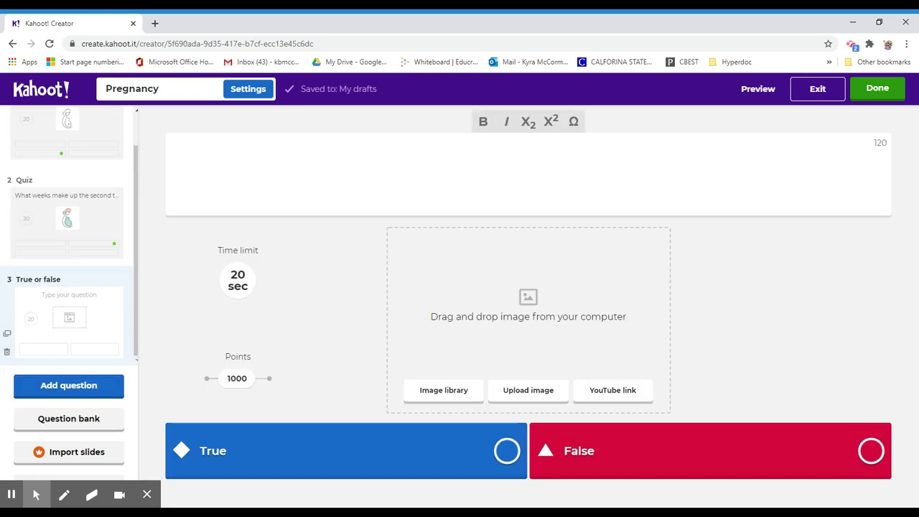
text(Fetuses )
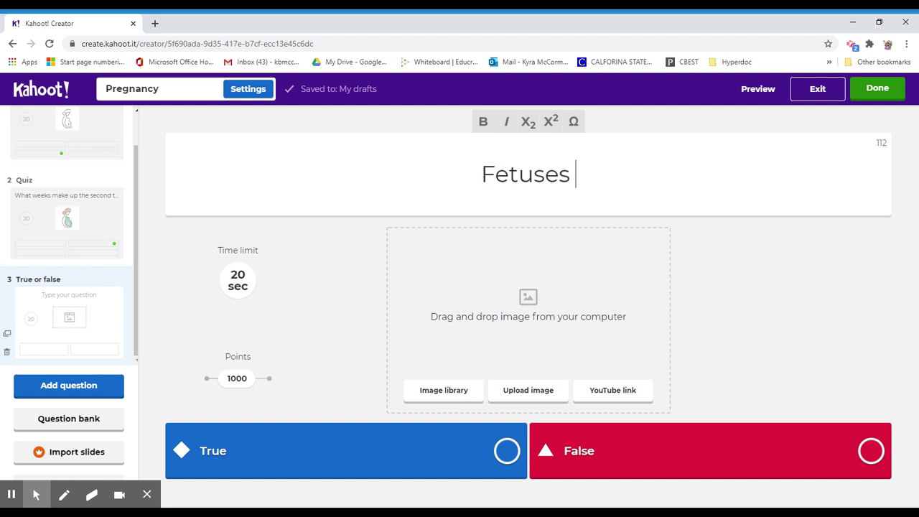
text(can suck their th)
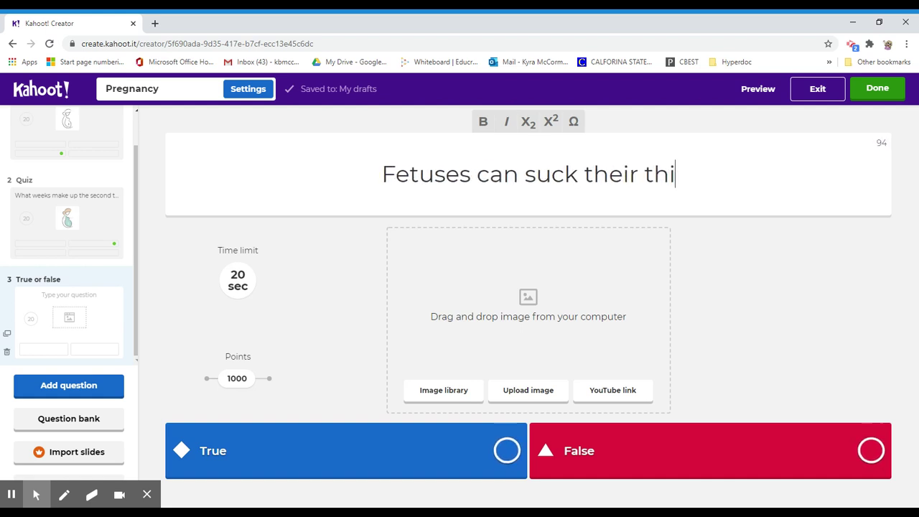
text(umbs and c)
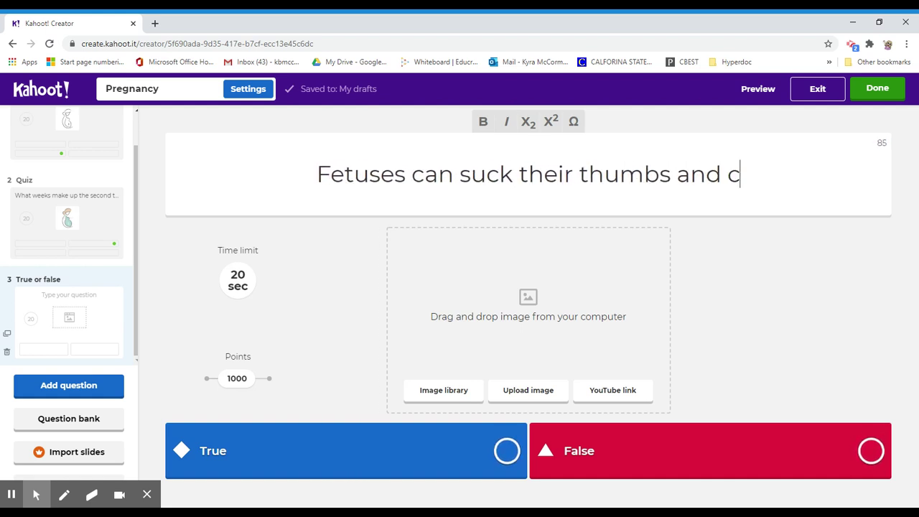
text(ry during th)
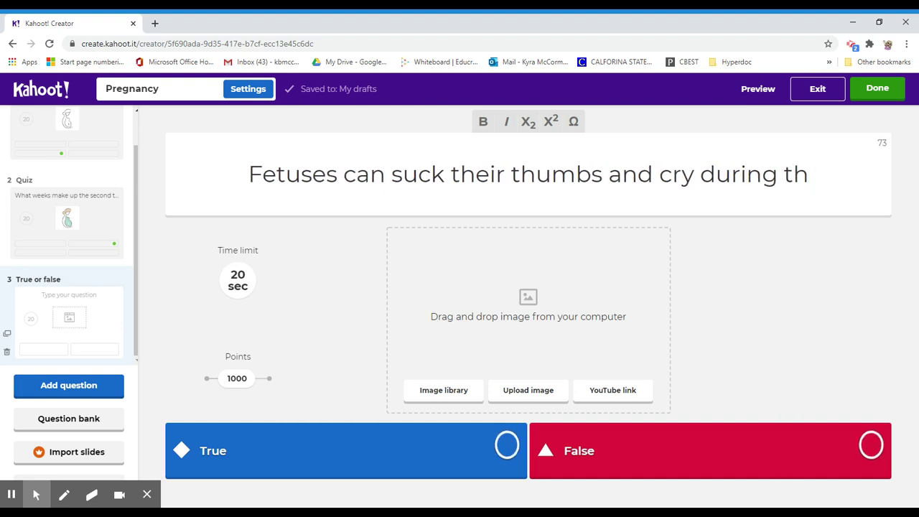
text(e third trime)
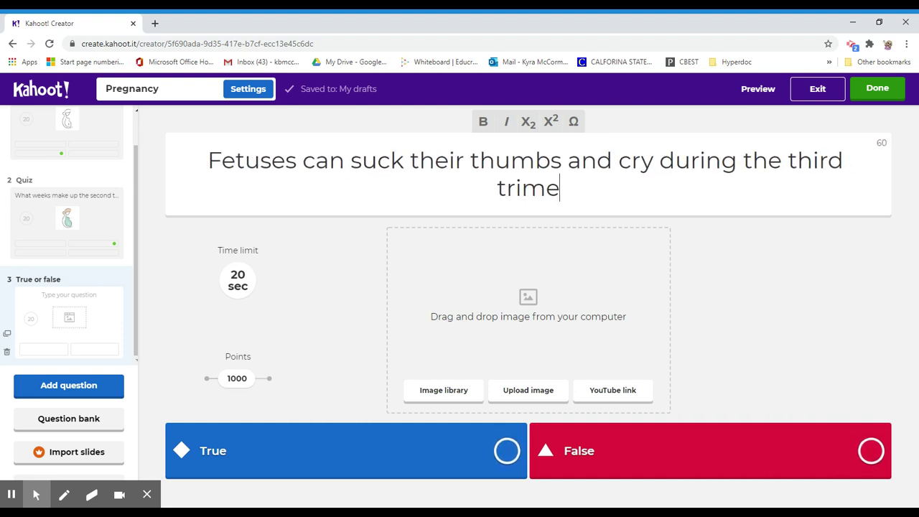
text(ster.)
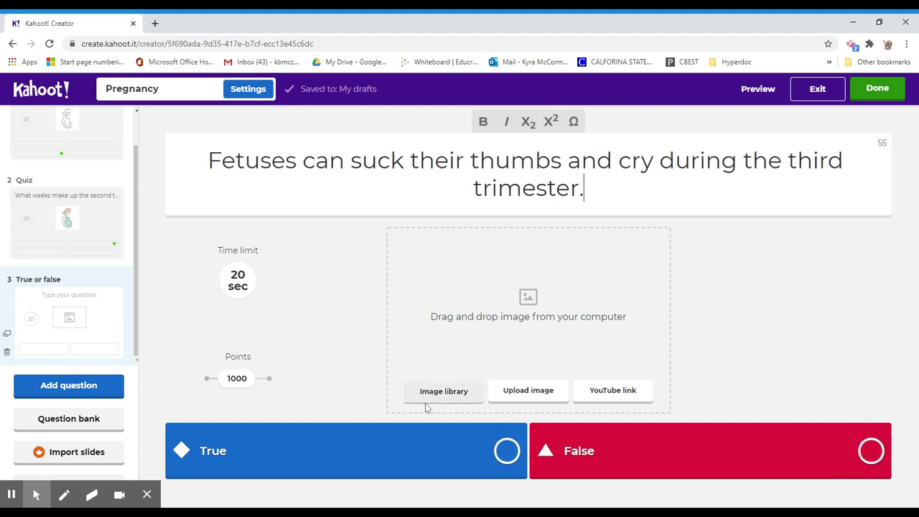
Upload the colored drawing of a pregnant woman marked 3 as the third question's image and mark True as the correct answer
click(531, 401)
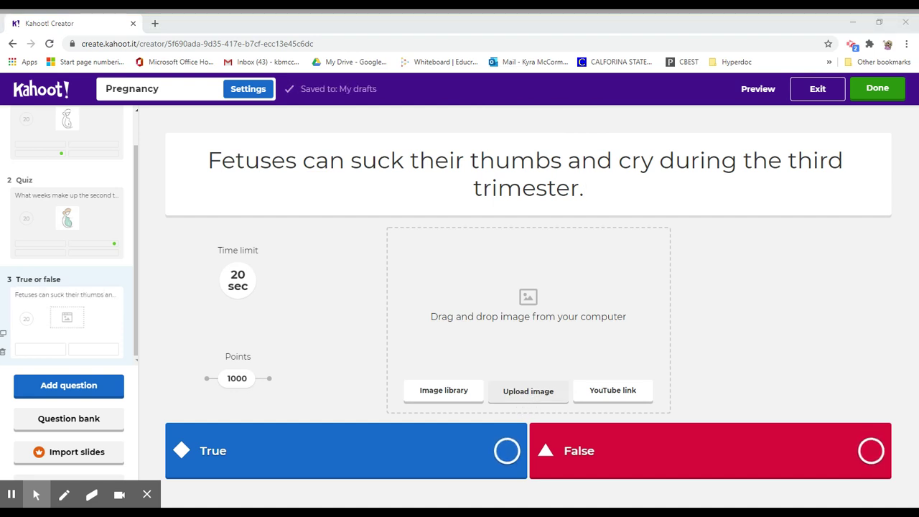
click(398, 378)
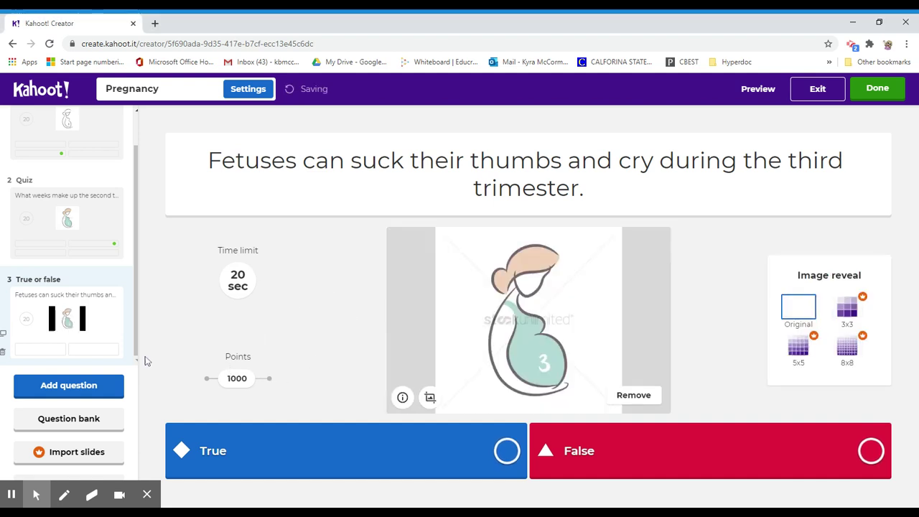
click(507, 450)
click(506, 450)
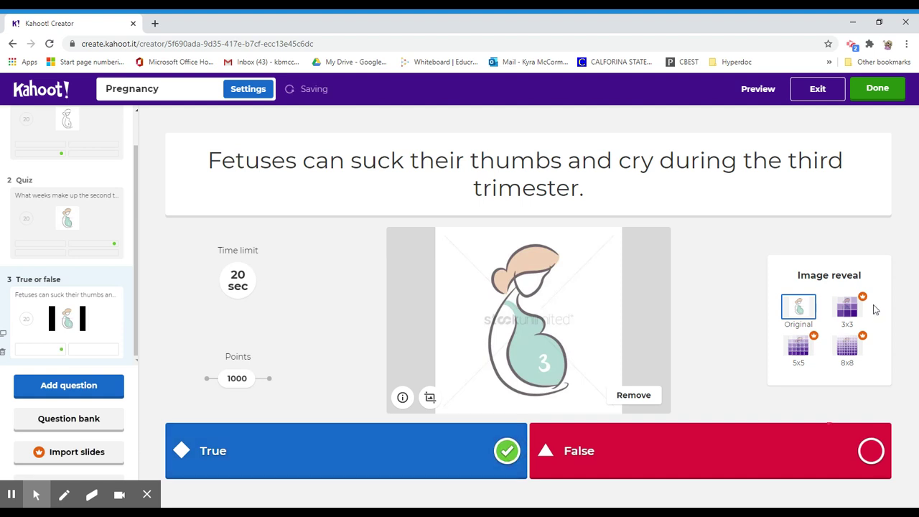
Search the question bank for "pregnancy", browse the questions found, and close the bank without adding any
drag(136, 334, 126, 227)
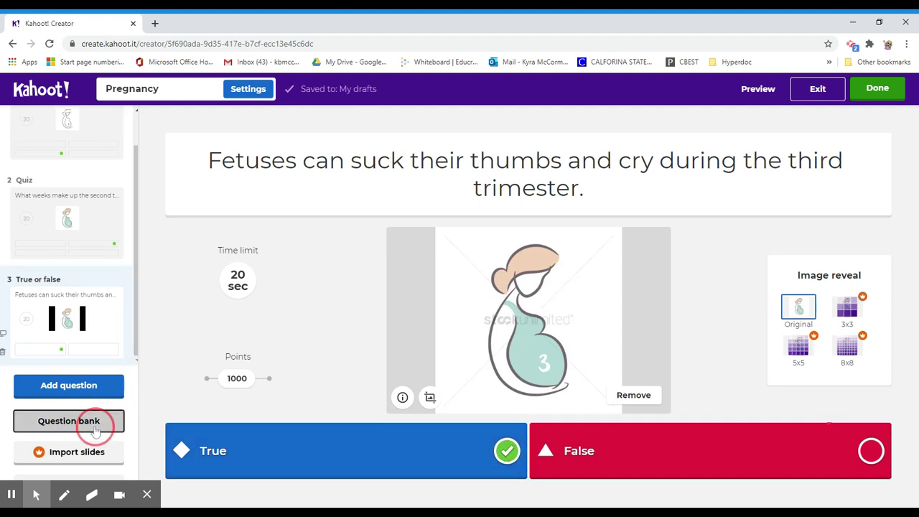
click(93, 424)
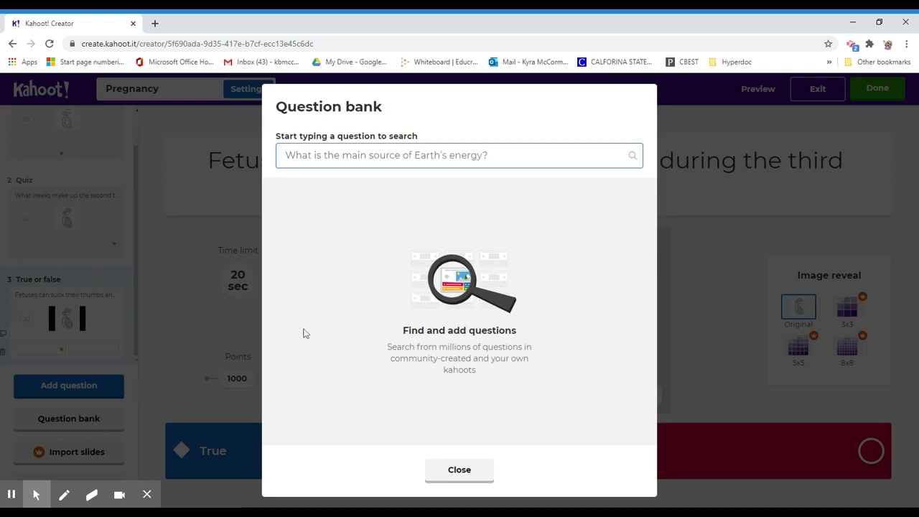
click(449, 470)
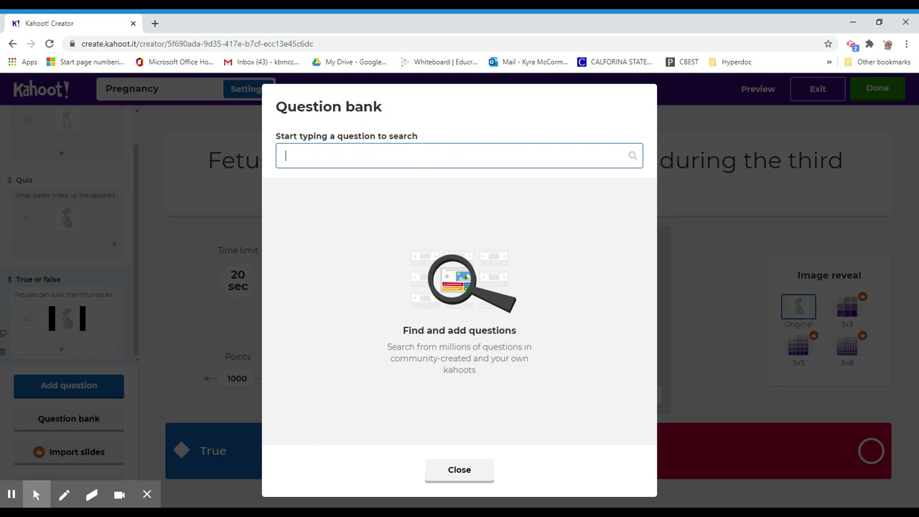
text(pregnancy)
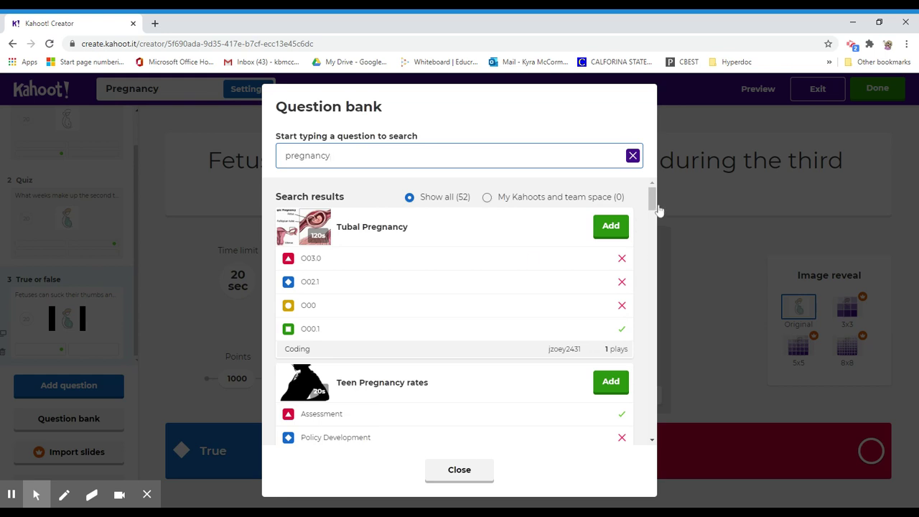
drag(652, 204, 652, 233)
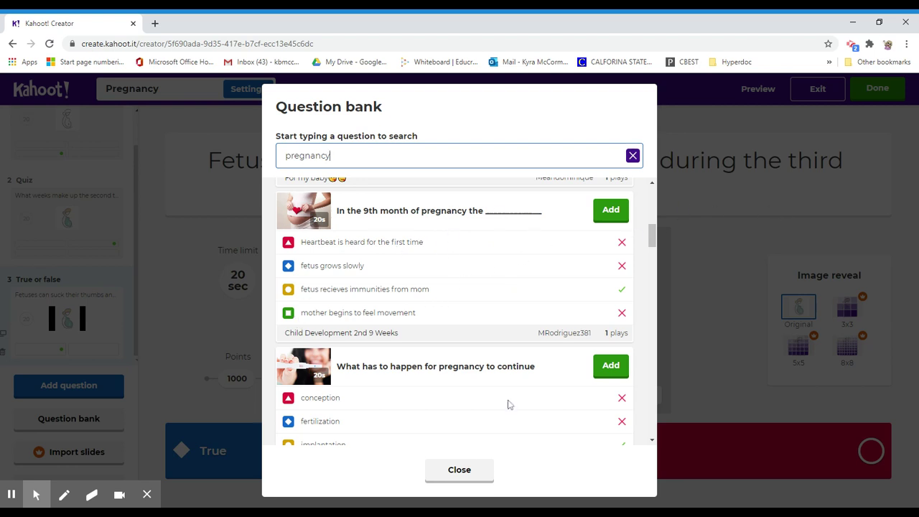
click(479, 470)
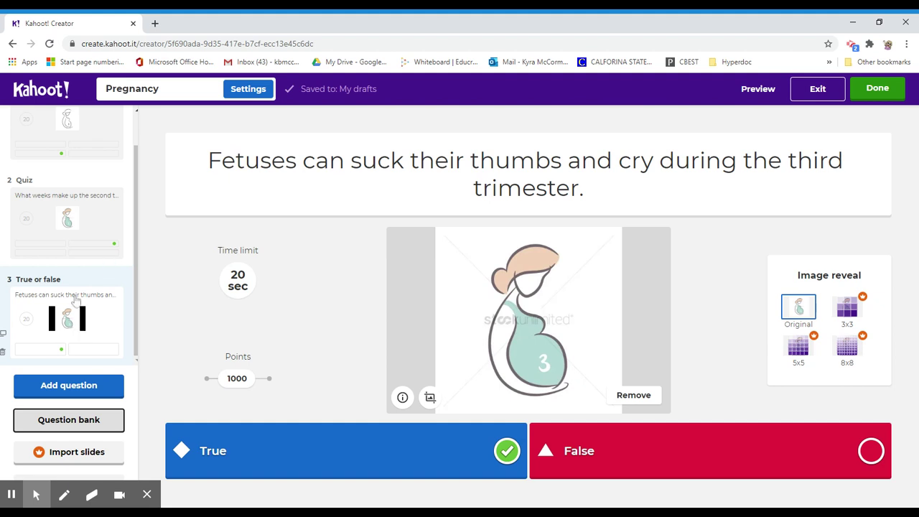
Review the second and first questions in the editor, then preview the quiz from the first question through the third
click(81, 238)
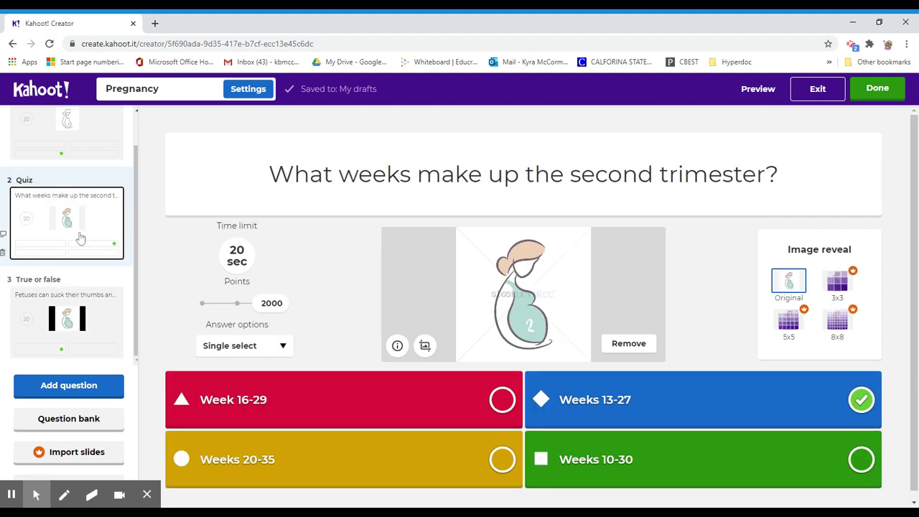
click(98, 144)
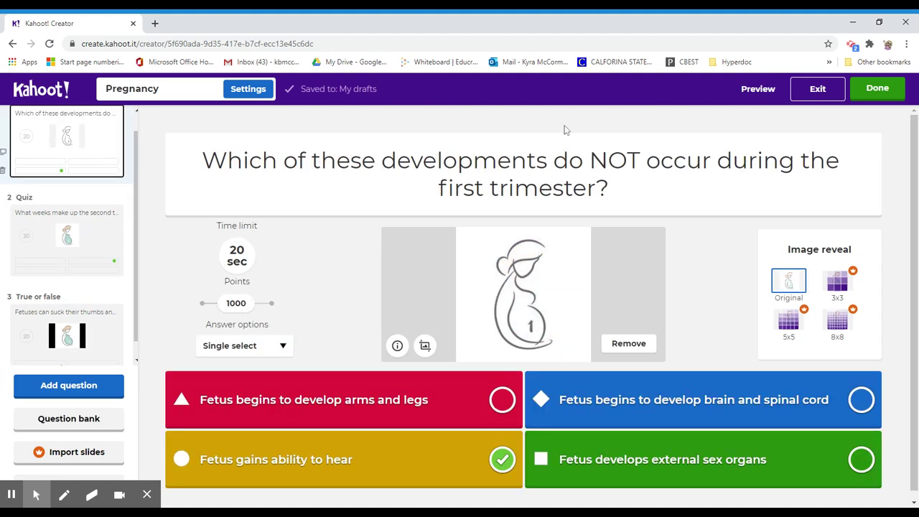
click(750, 89)
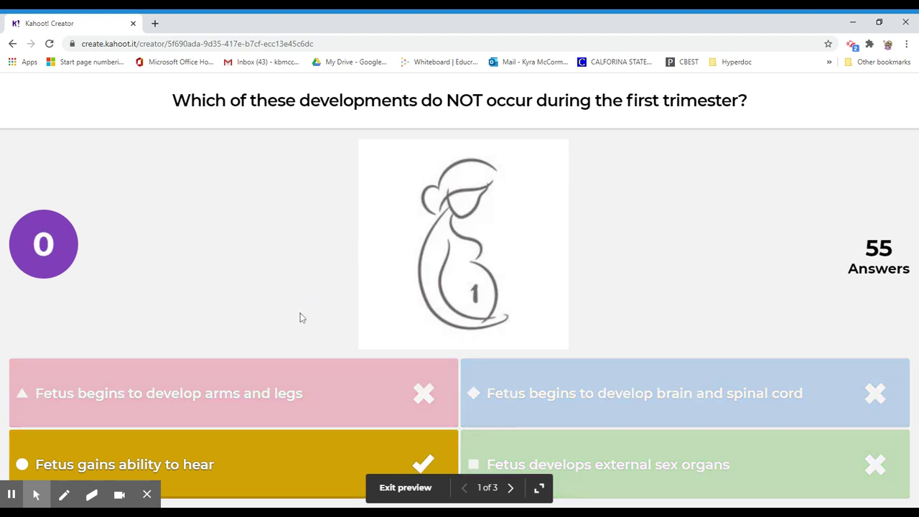
click(512, 488)
click(512, 488)
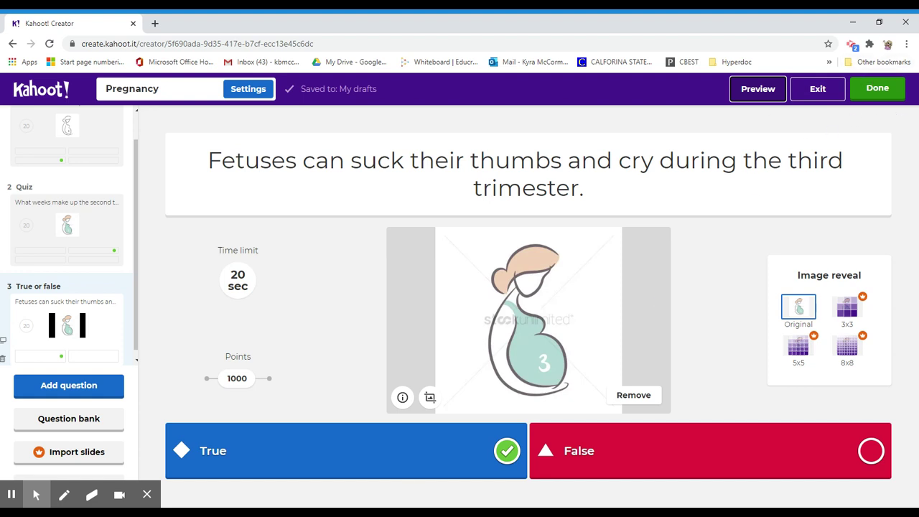
Finish the Pregnancy quiz, checking its sharing options before going to the list of own kahoots
click(875, 88)
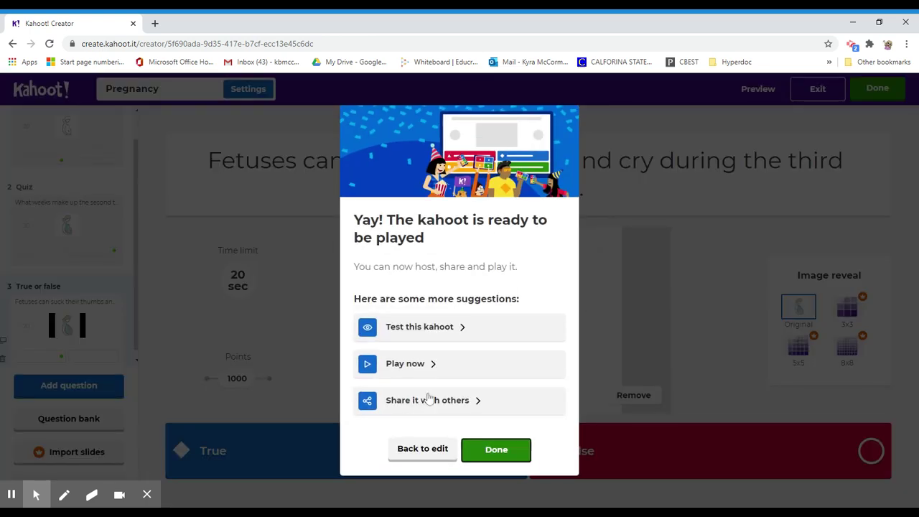
click(483, 406)
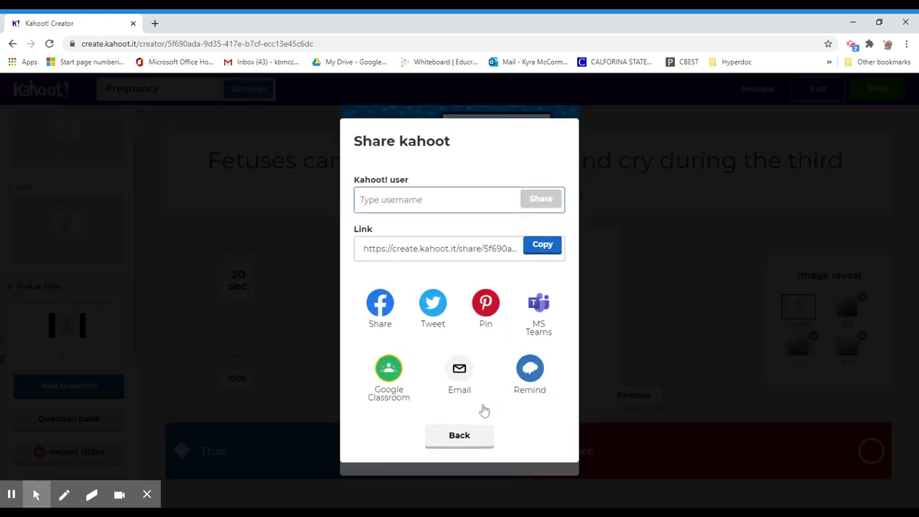
click(459, 435)
click(521, 453)
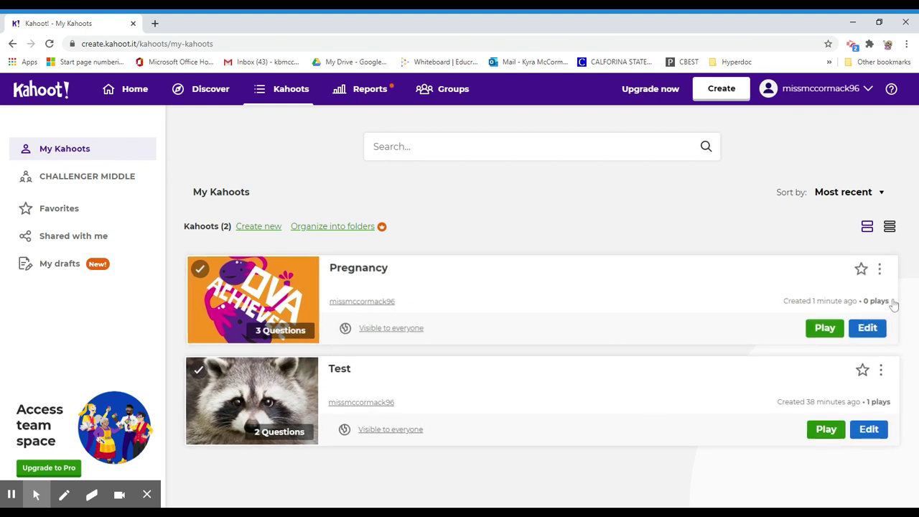
View the sharing options of the Pregnancy kahoot in the list and close them without sharing
click(880, 271)
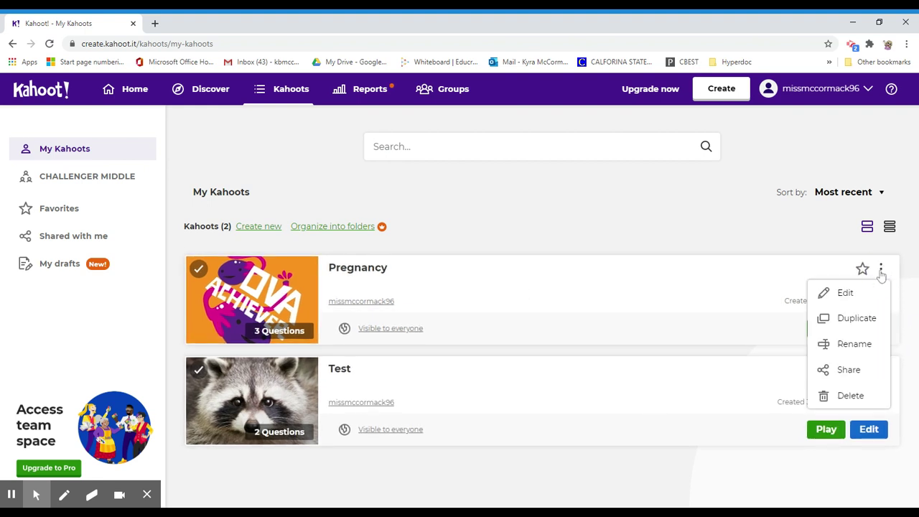
click(846, 370)
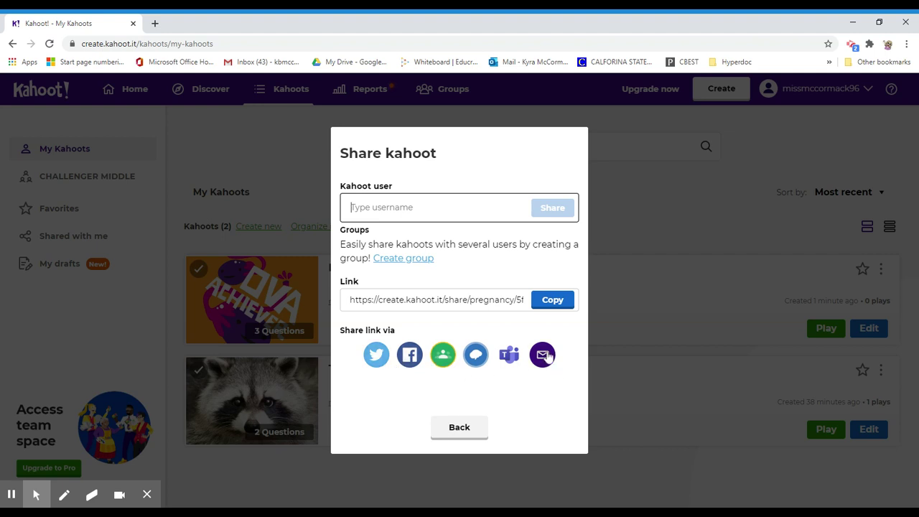
click(485, 426)
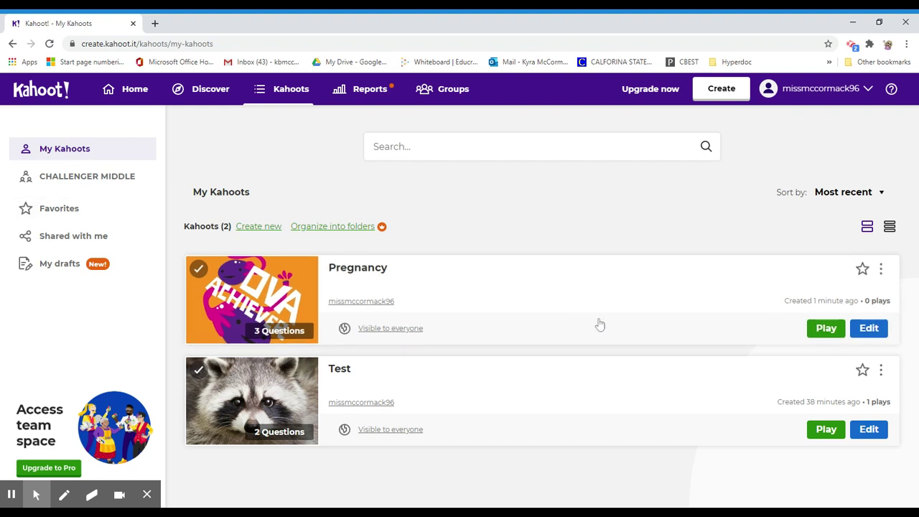
Reopen the Pregnancy kahoot from the list for editing
click(882, 267)
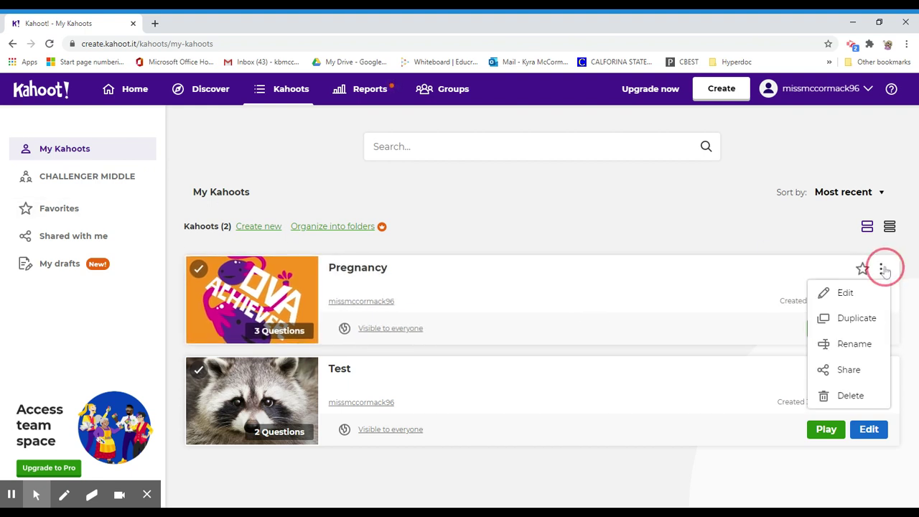
click(842, 295)
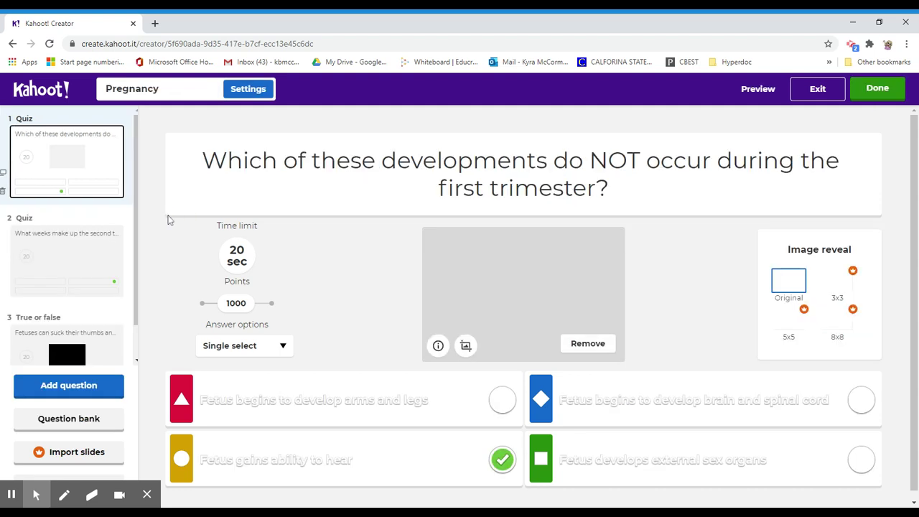
Finish editing the Pregnancy kahoot and open it as a live Classic game for teaching
click(878, 90)
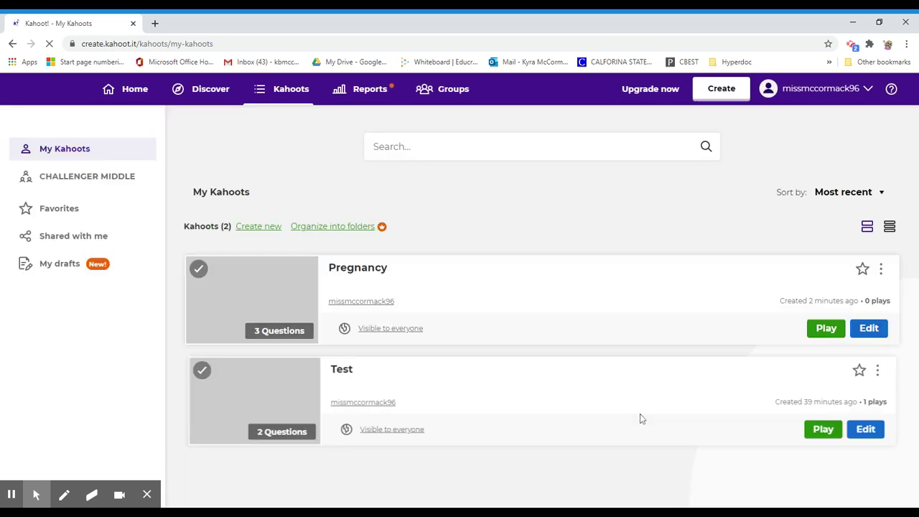
click(826, 329)
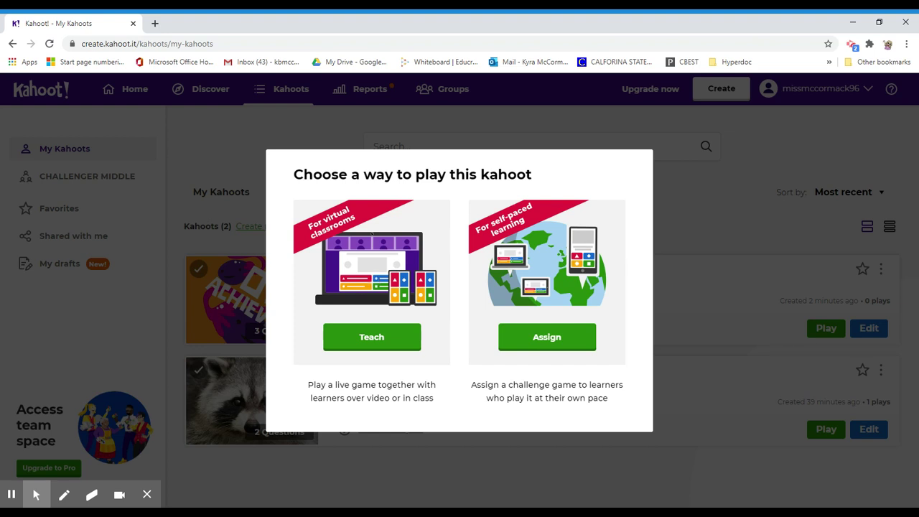
click(385, 347)
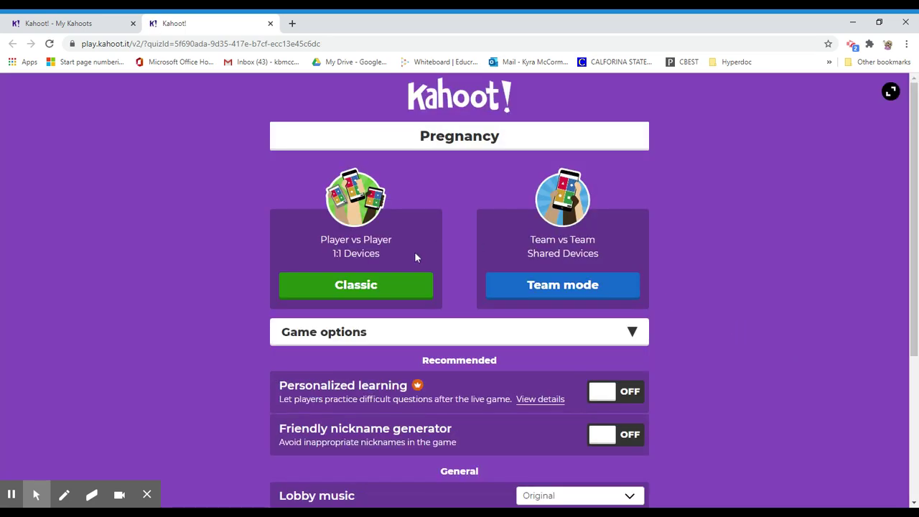
click(404, 285)
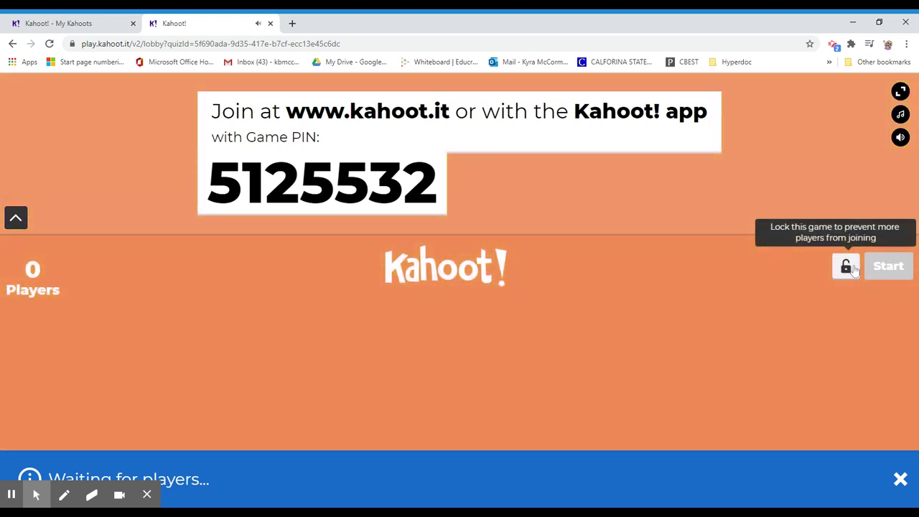
Exit the live game lobby and review the game options through the advanced settings before closing the game tab
click(13, 44)
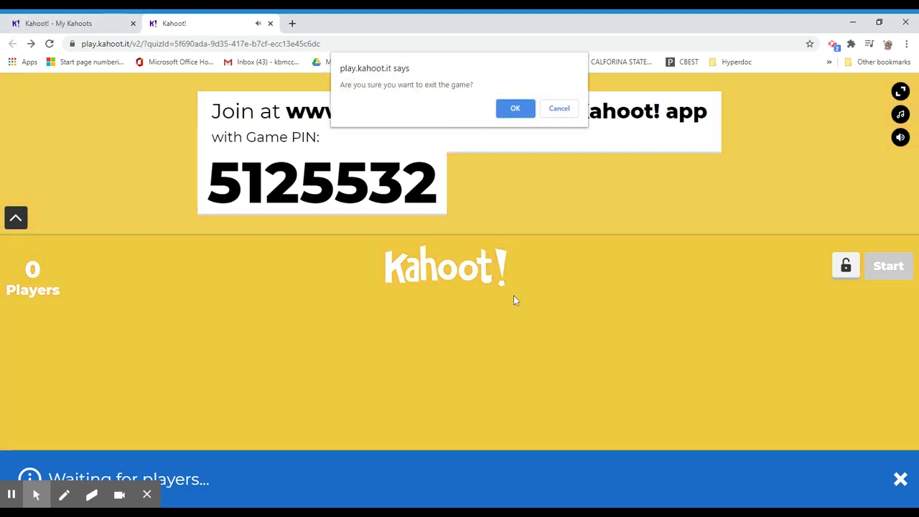
click(516, 107)
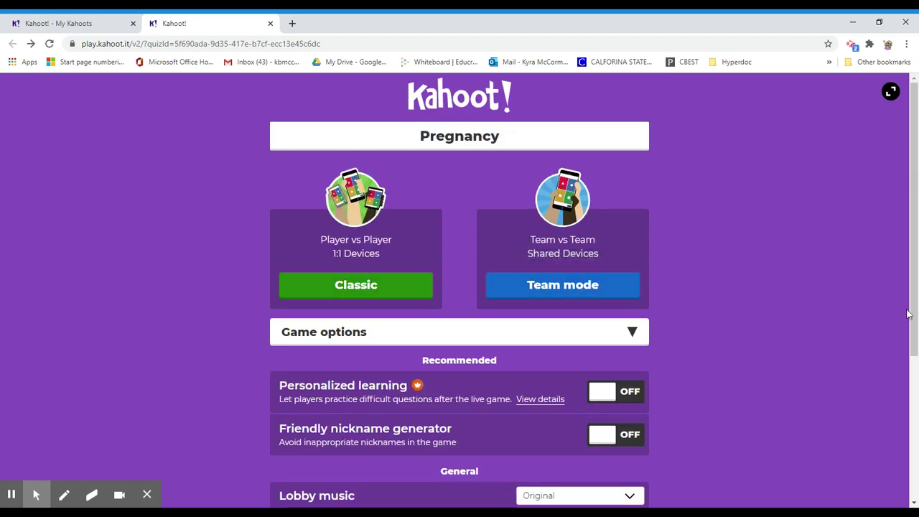
scroll(907, 268, down, 3)
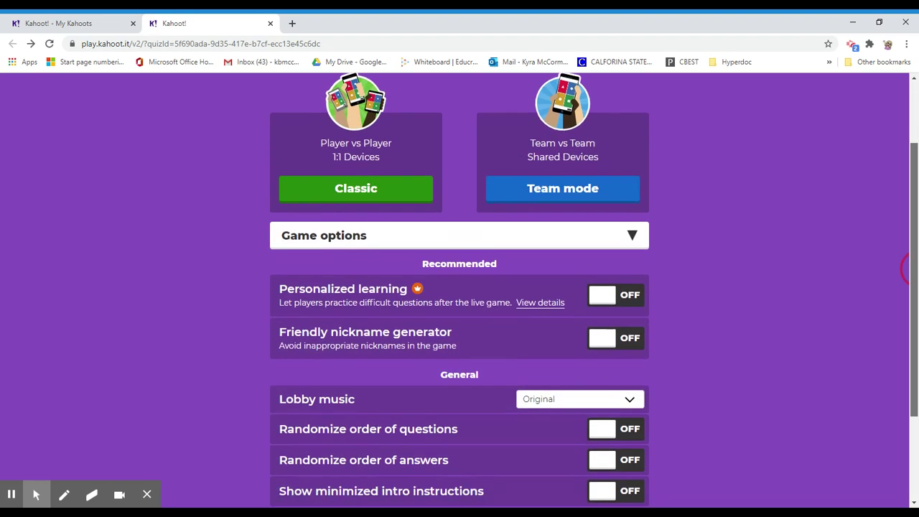
scroll(906, 268, down, 1)
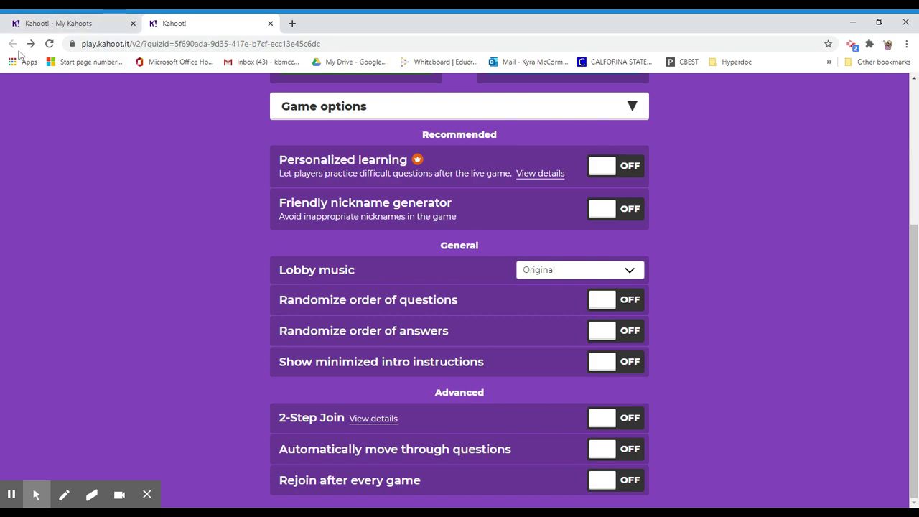
click(36, 23)
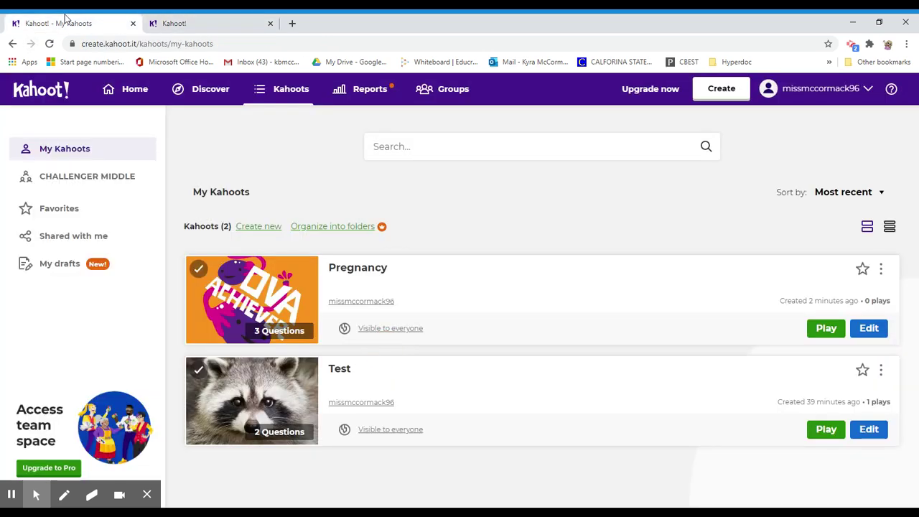
click(270, 24)
Assign the Pregnancy kahoot as a self-paced challenge with the randomized answer order and nickname generator turned on
click(830, 334)
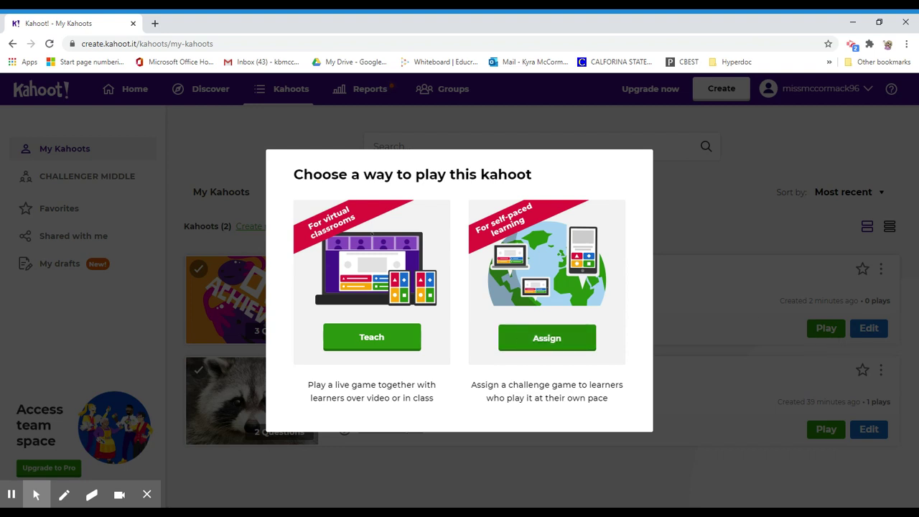
click(522, 331)
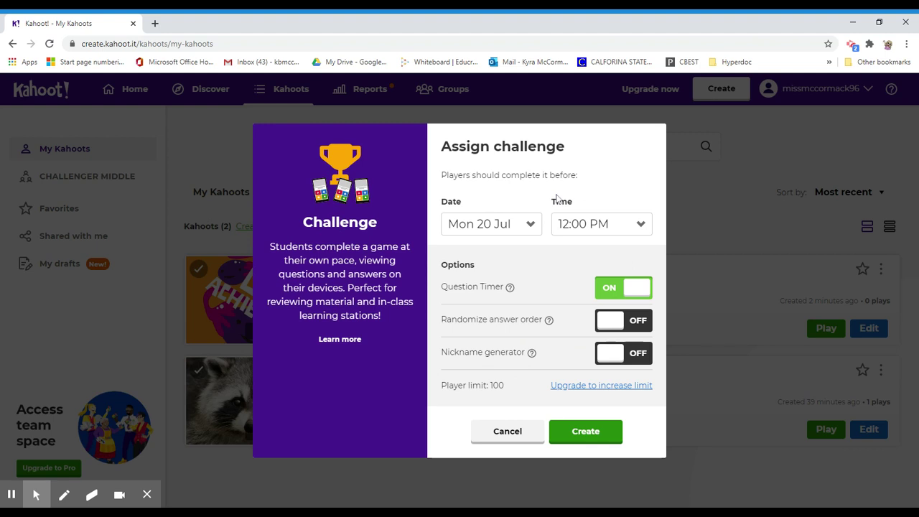
click(477, 226)
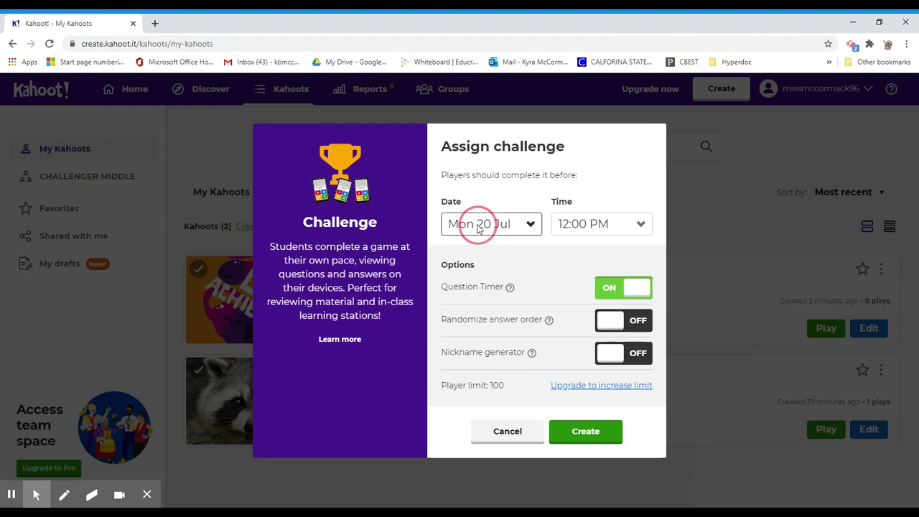
click(617, 190)
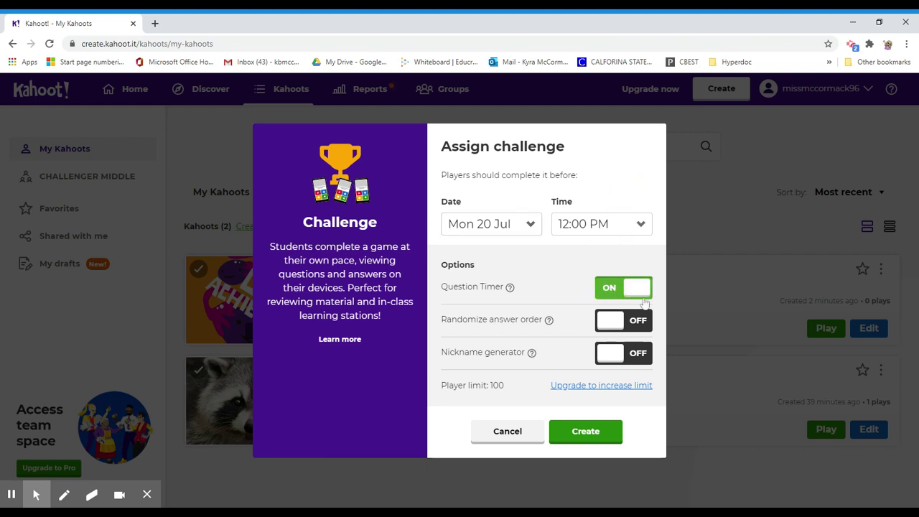
click(622, 321)
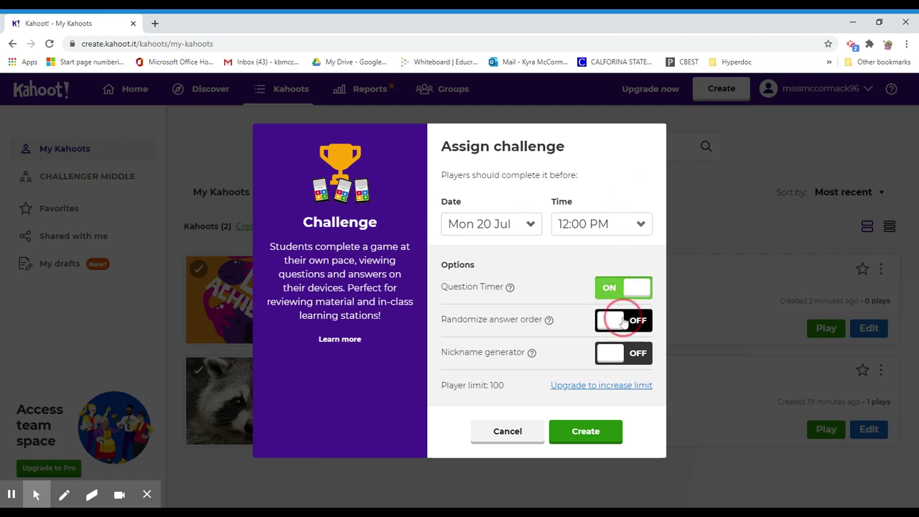
click(620, 353)
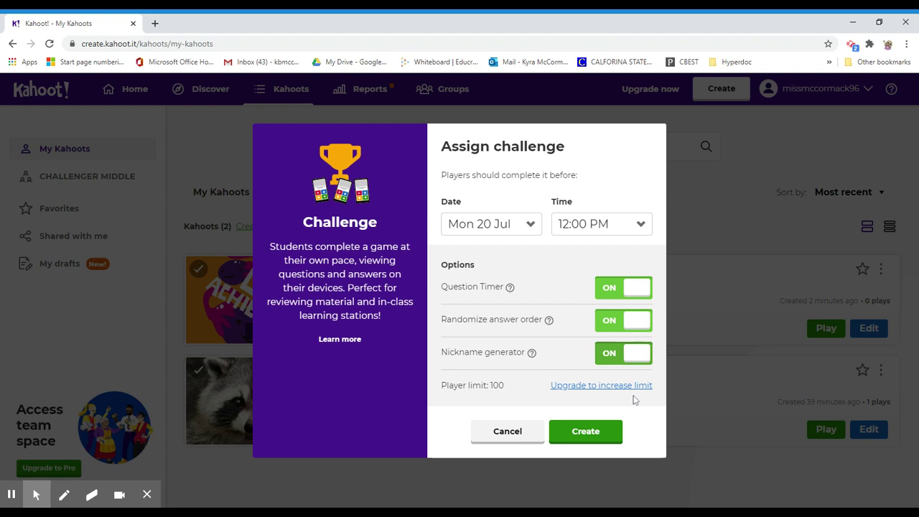
click(589, 436)
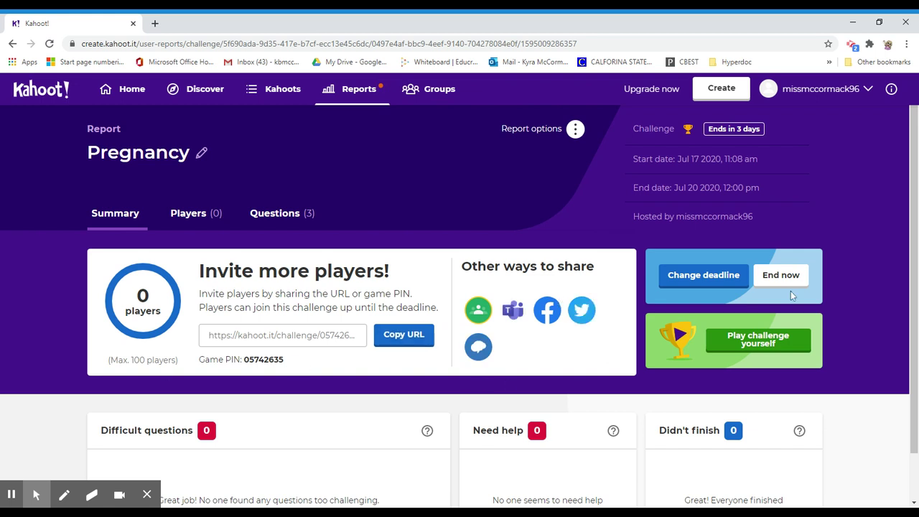
Review the summary report of the Pregnancy challenge and look over the home page
scroll(908, 330, down, 1)
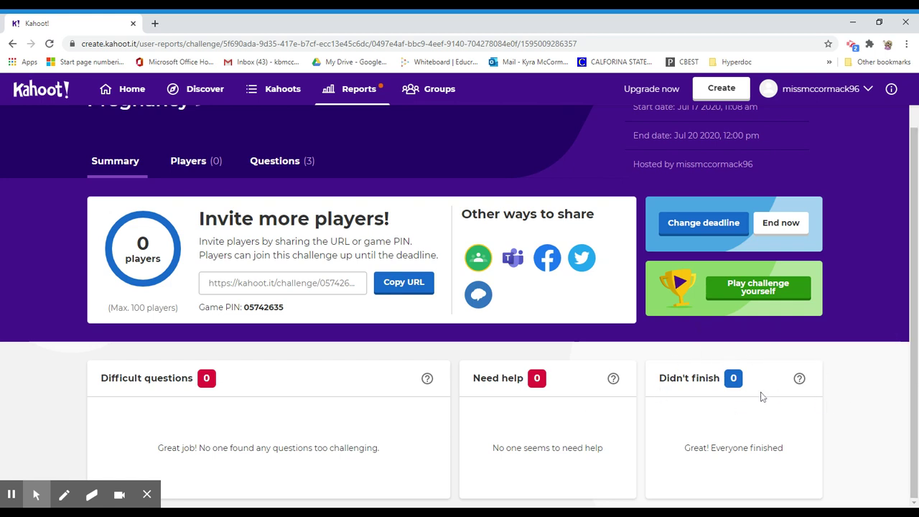
drag(914, 289, 915, 212)
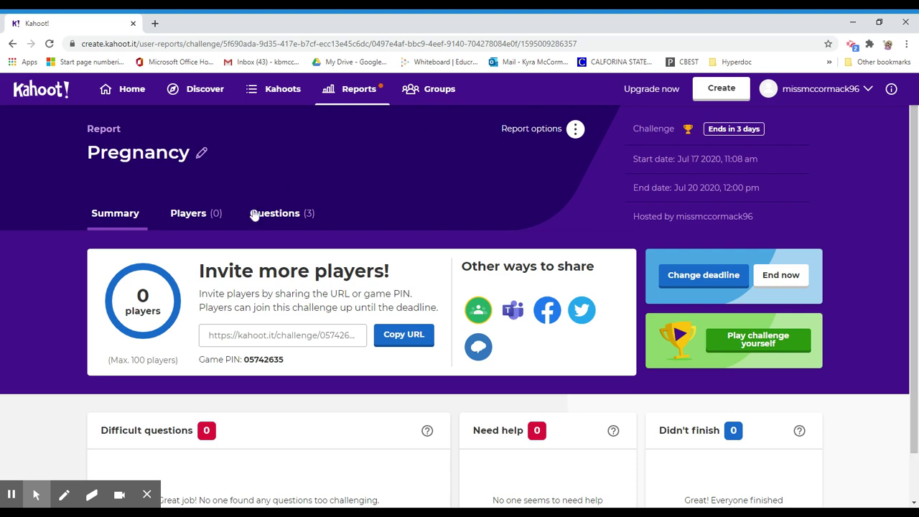
click(137, 99)
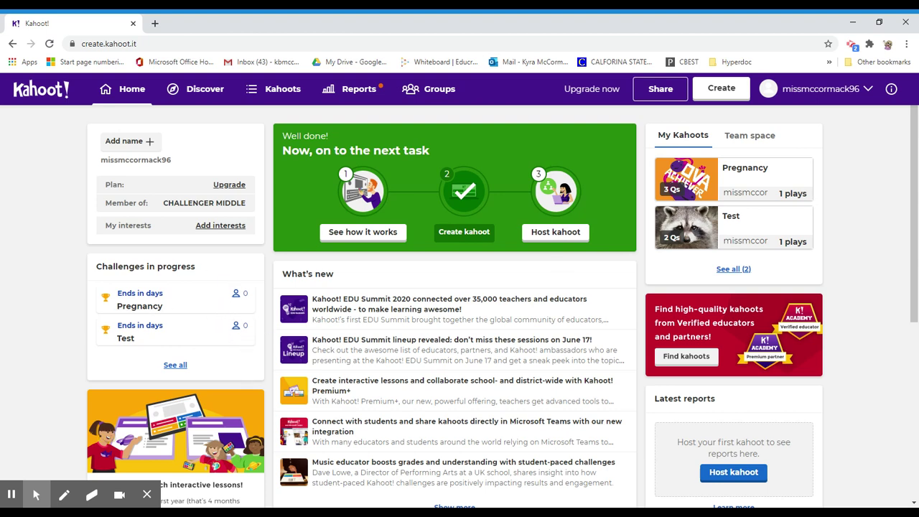
drag(910, 248, 910, 273)
View the reports overview and return to the list of own kahoots
click(348, 92)
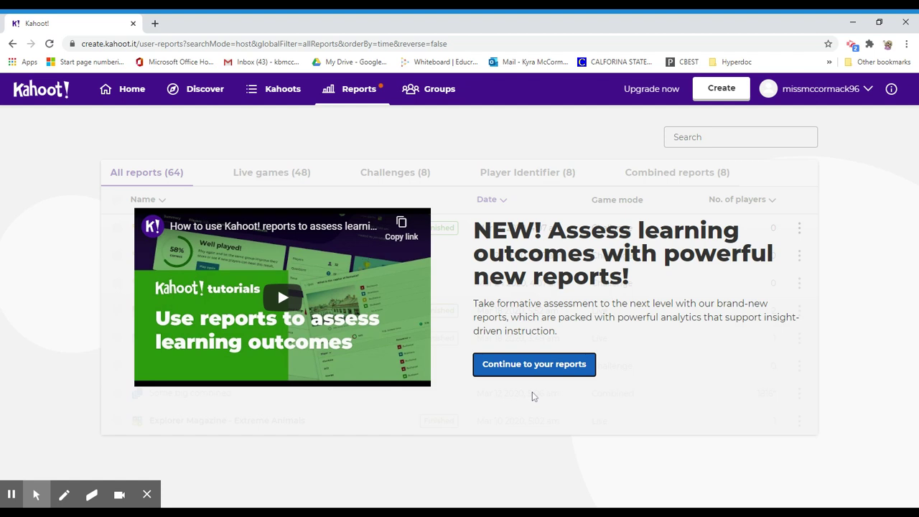
click(906, 264)
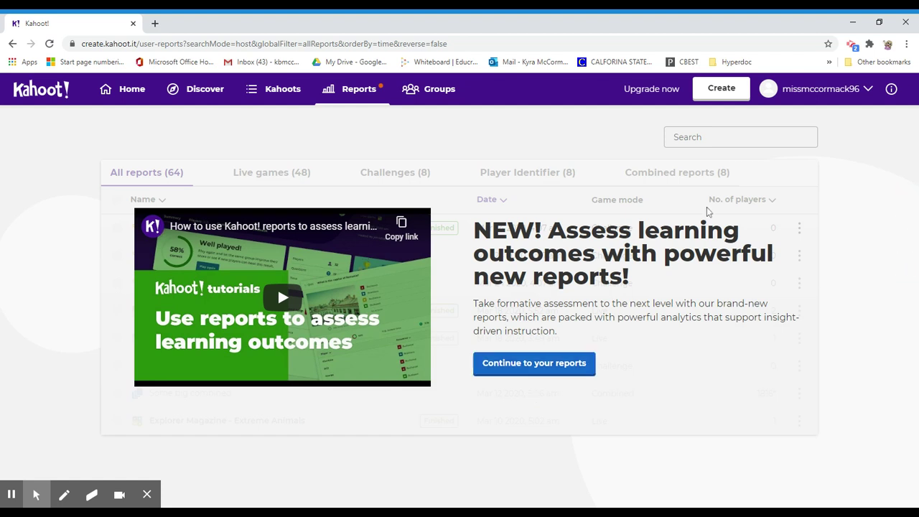
click(275, 92)
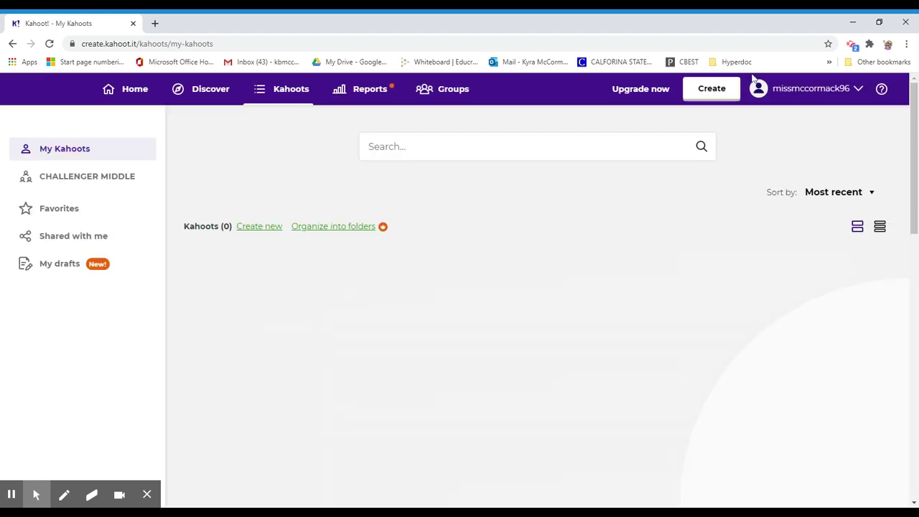
Open the upgrade plans page and examine the feature comparison of the Basic, Pro, Premium and Premium+ plans
click(650, 90)
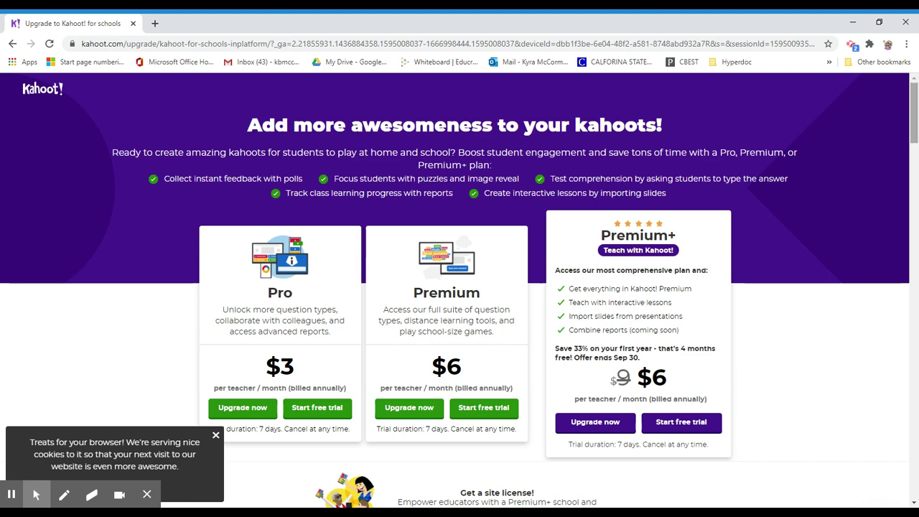
drag(915, 118, 914, 190)
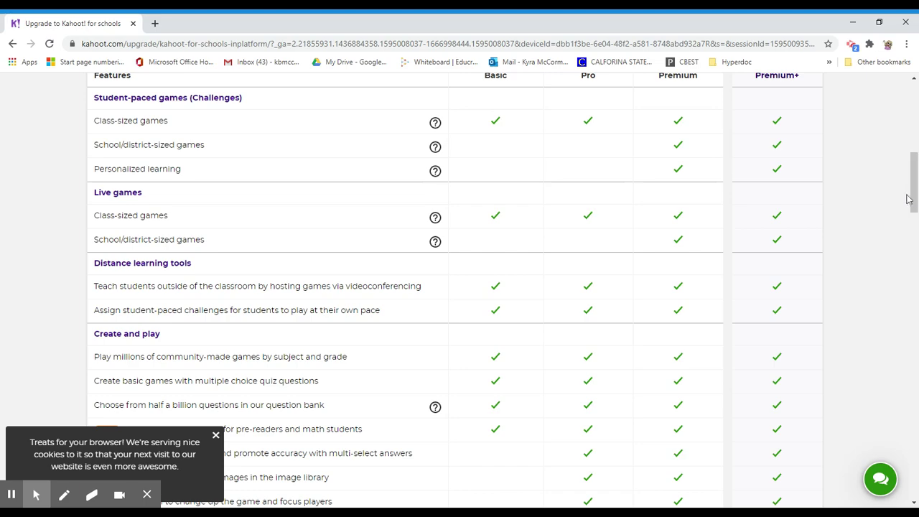
drag(908, 191, 908, 217)
scroll(908, 193, down, 4)
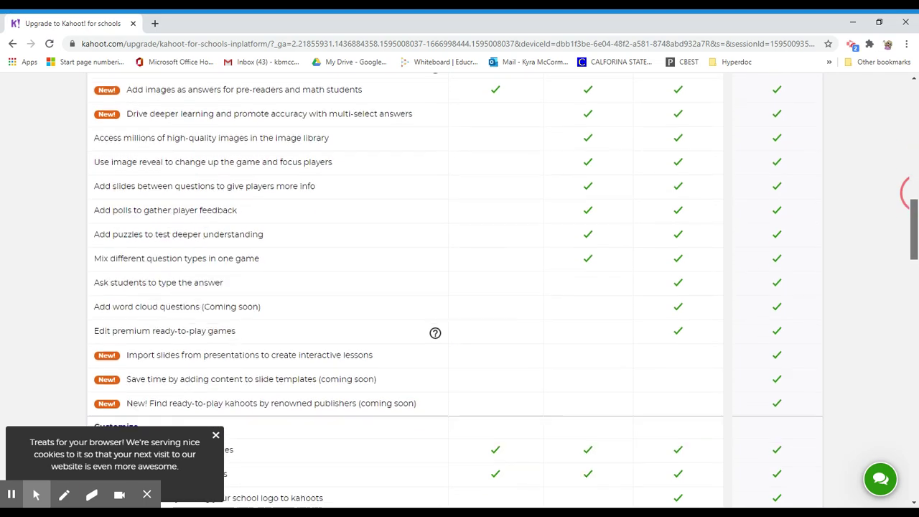
drag(913, 264, 914, 281)
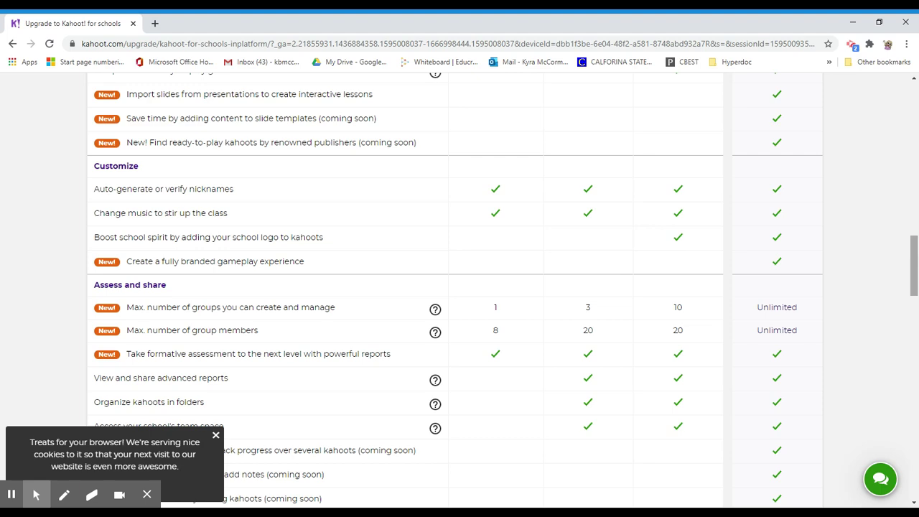
drag(913, 284, 911, 341)
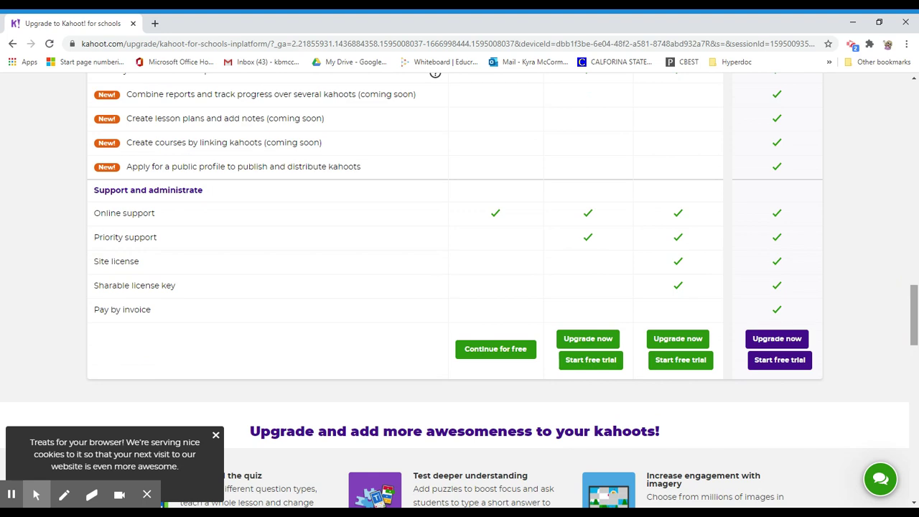
drag(914, 315, 914, 113)
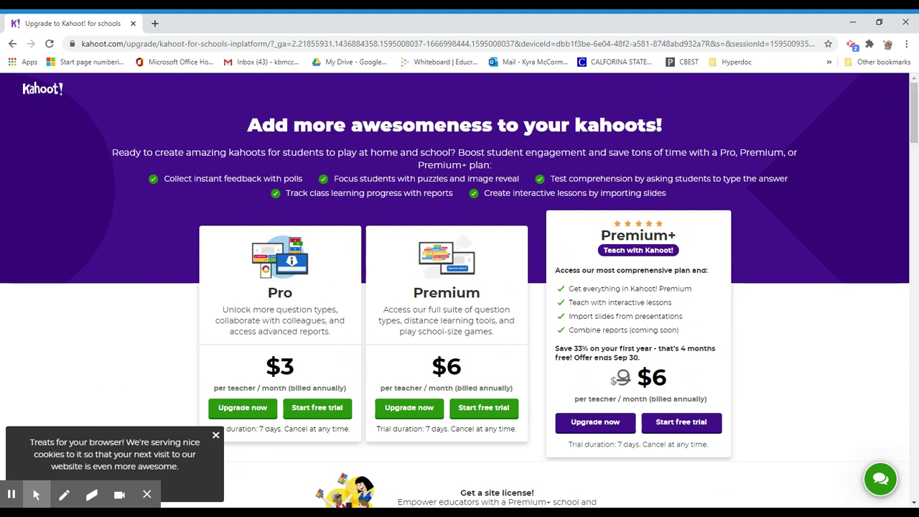